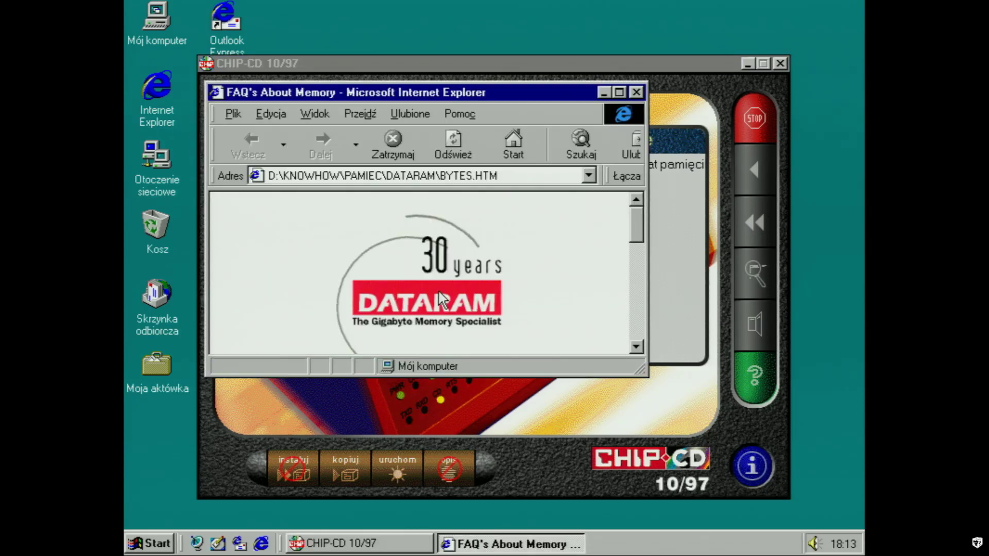
# Step: Maximize the browser window showing the Dataram memory FAQ
pyautogui.click(620, 92)
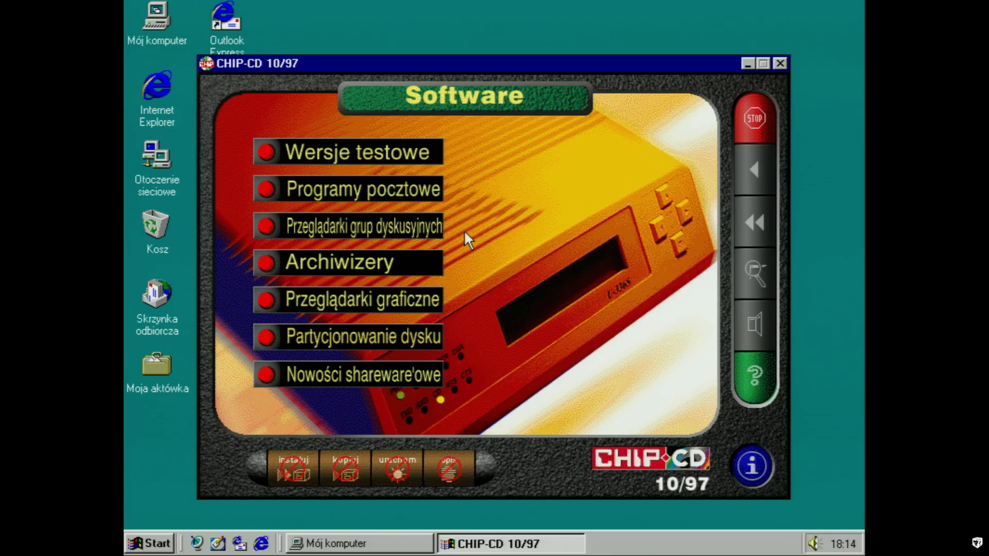
# Step: Read the descriptions of Partition Resizer 1.1.2, PartIt 1.0 and Fips 1.5 in the Partycjonowanie dysku category, and return to the Software categories
pyautogui.click(350, 340)
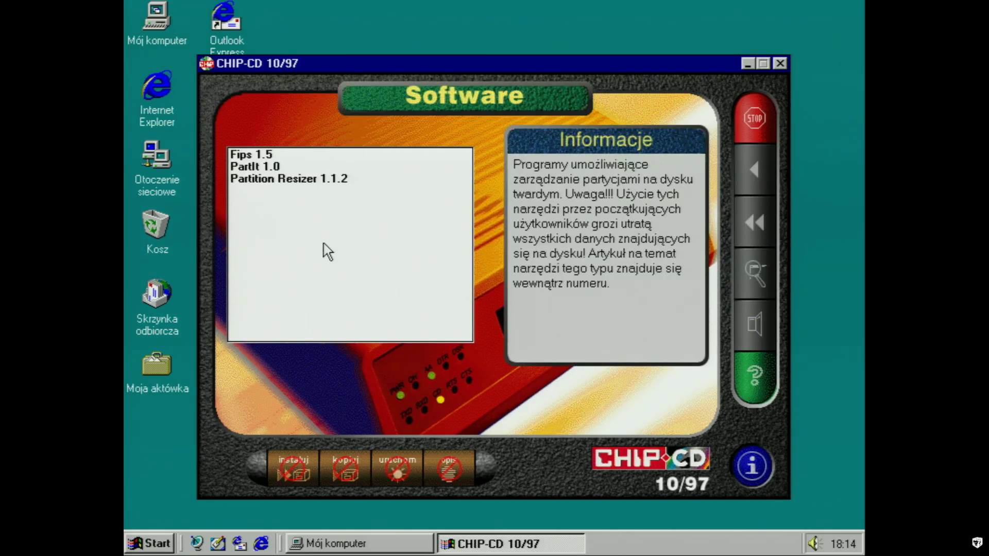
pyautogui.click(292, 181)
pyautogui.click(295, 167)
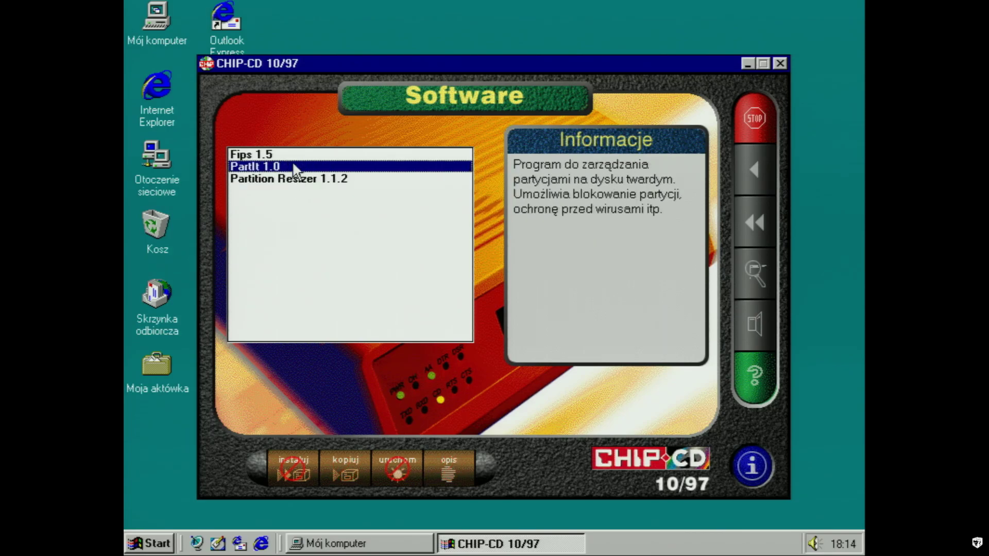
pyautogui.click(295, 159)
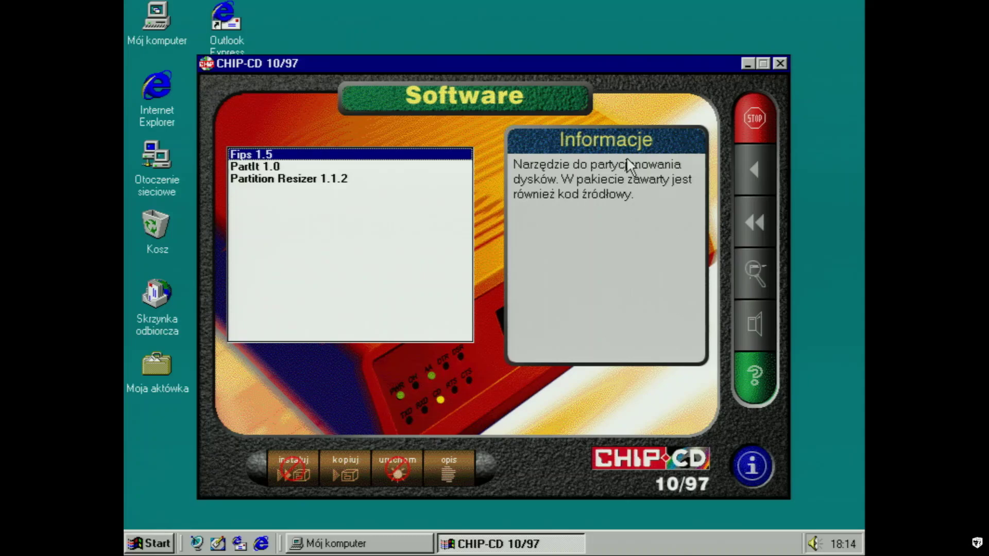
pyautogui.click(757, 170)
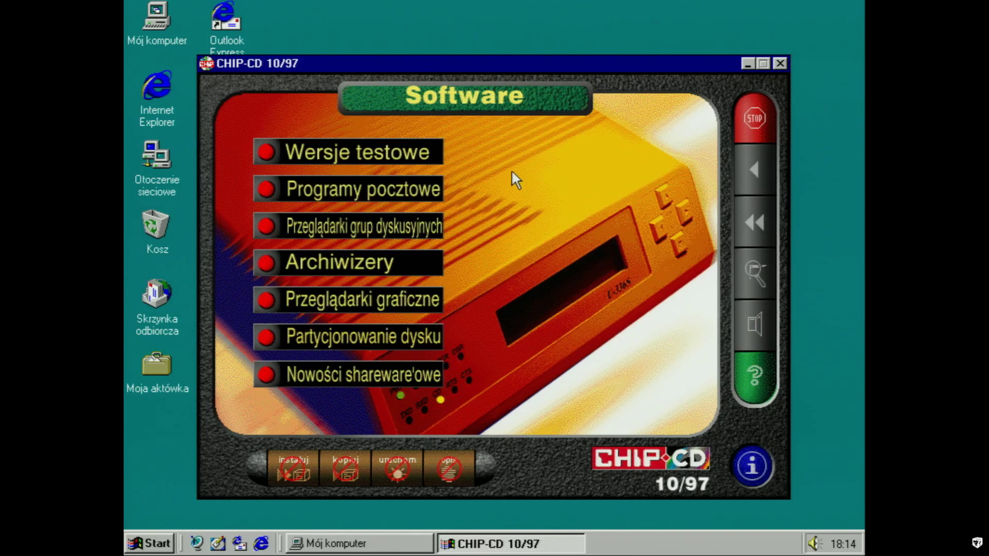
# Step: Read the DirectX 5.0 PL description in the Wersje testowe category and return to the Software categories
pyautogui.click(398, 157)
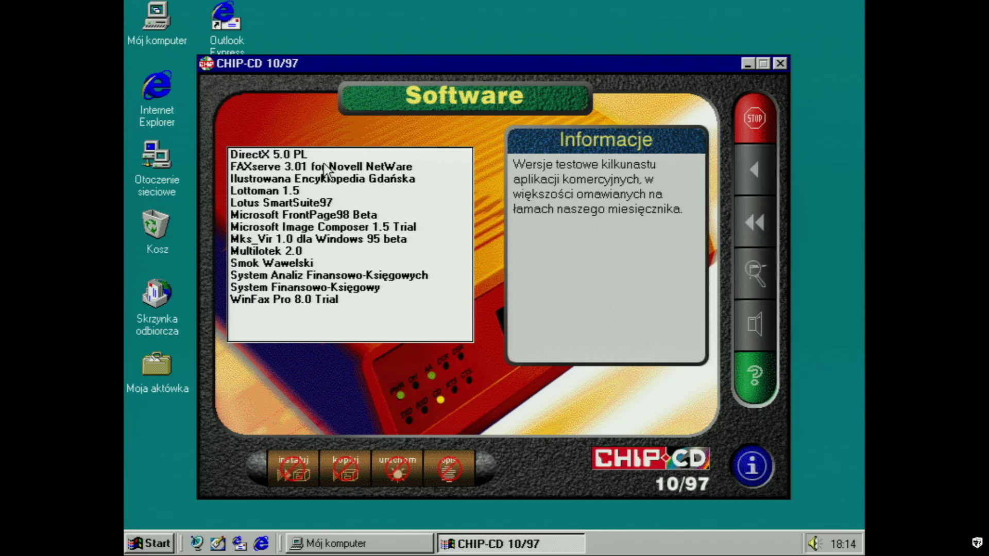
pyautogui.click(303, 155)
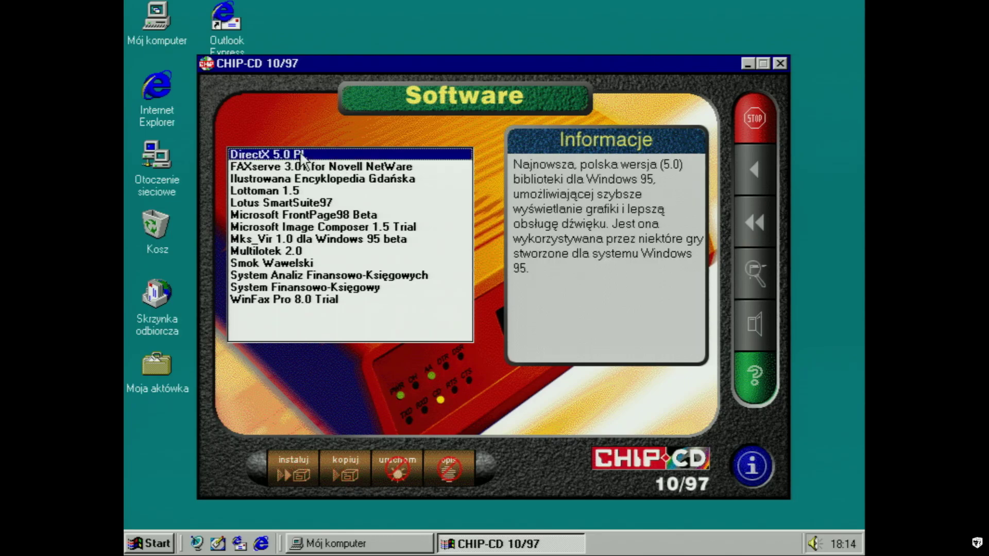
pyautogui.press('Escape')
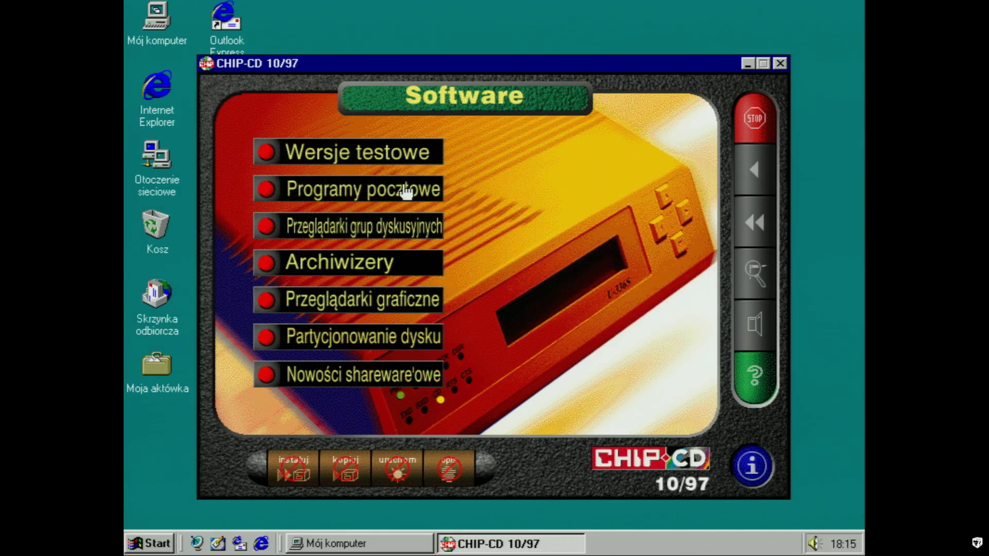
# Step: Look through the program lists of the Programy pocztowe and Przeglądarki graficzne categories
pyautogui.click(406, 191)
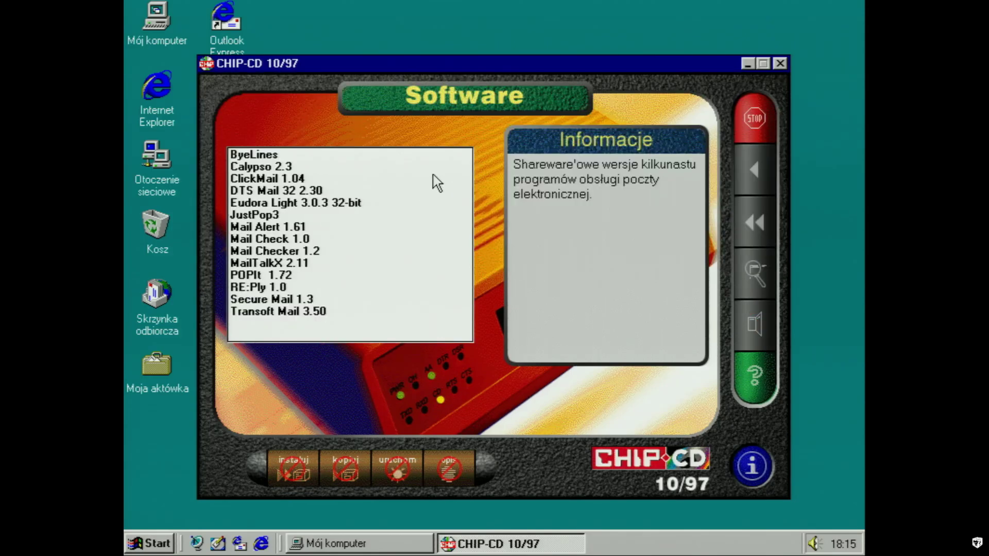
pyautogui.click(755, 174)
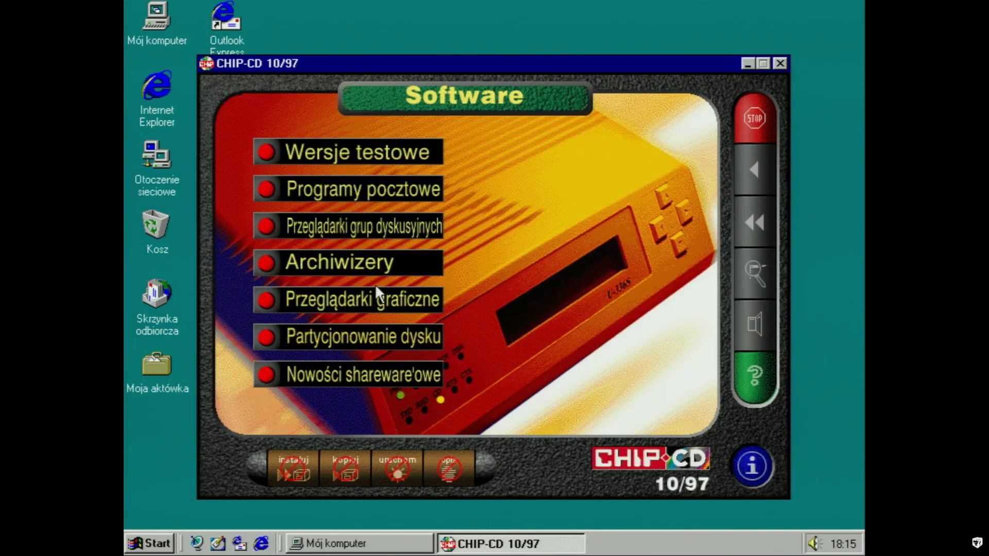
pyautogui.click(372, 308)
pyautogui.rightClick(395, 284)
# Step: In Nowości shareware'owe, read the descriptions of E.M CD-Player, NetSpeak Webphone 3.0, HyperSnap-DX 3.05.01 and Quick Boot, and leave the category
pyautogui.click(388, 372)
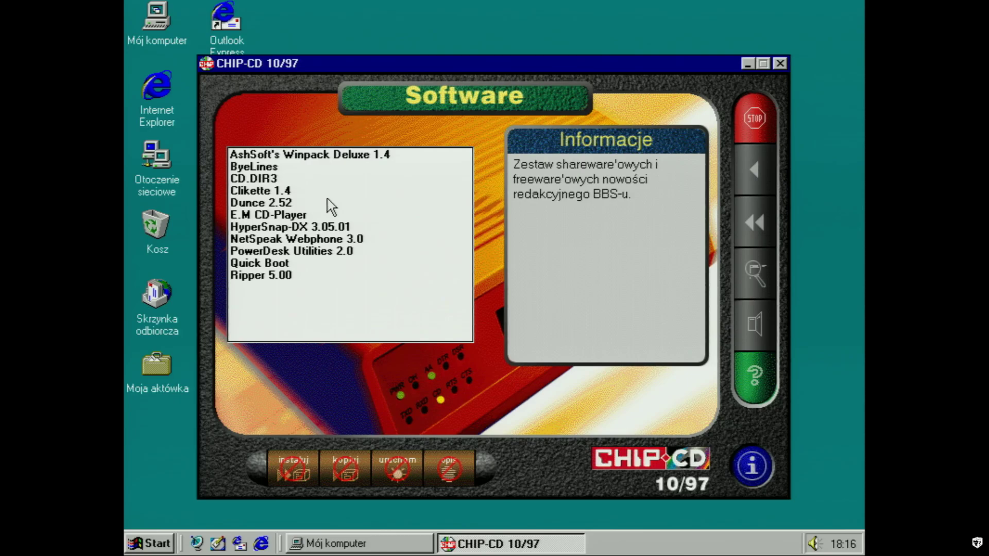
pyautogui.click(300, 217)
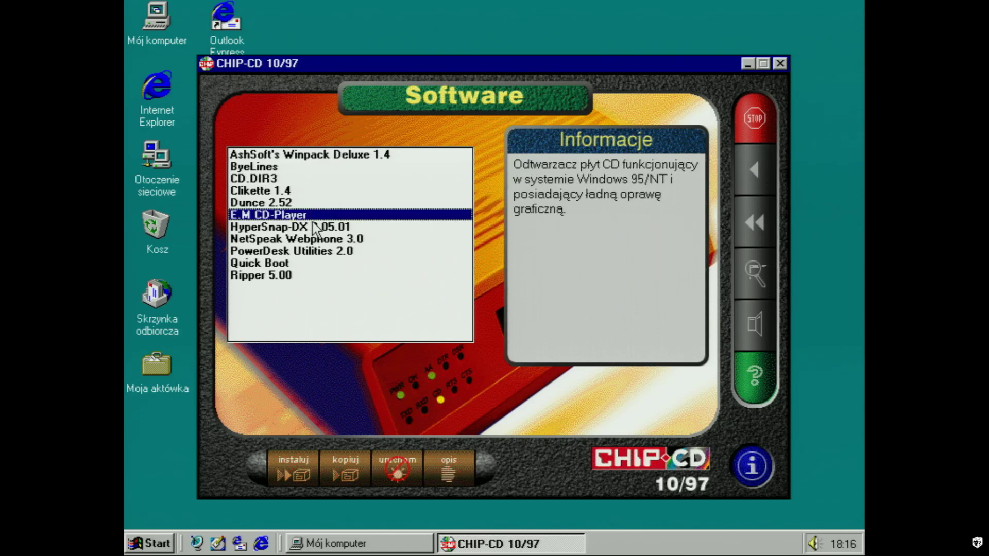
pyautogui.click(309, 228)
pyautogui.click(306, 240)
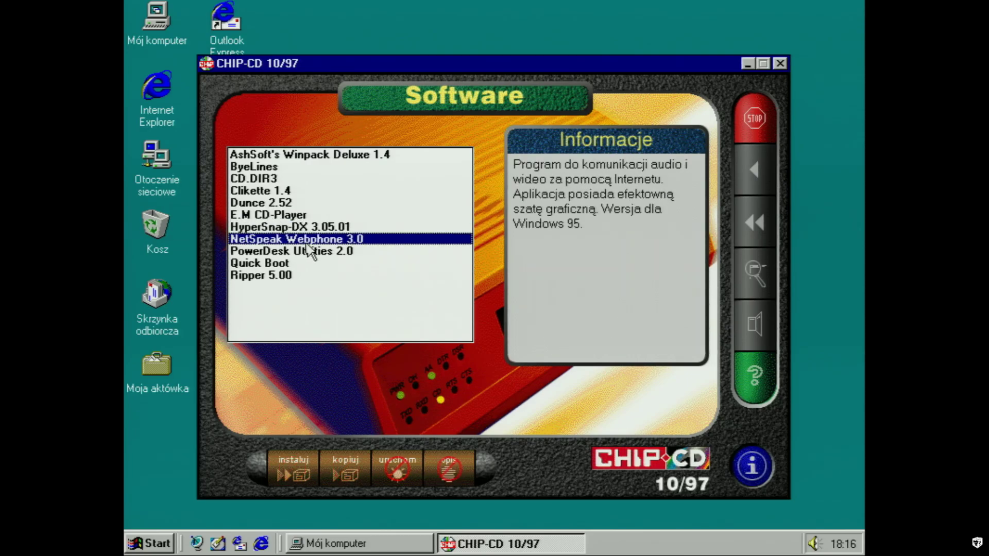
pyautogui.click(322, 227)
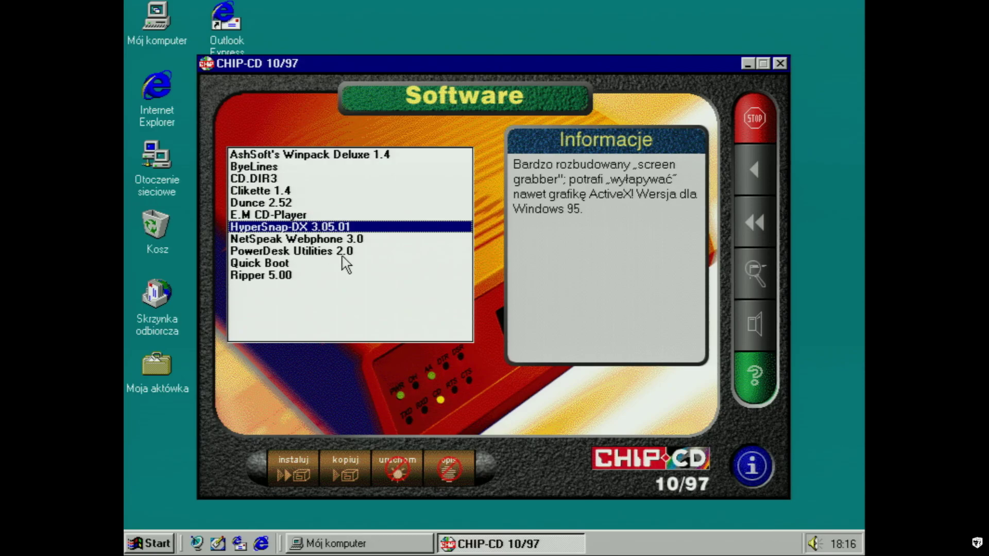
pyautogui.click(285, 264)
pyautogui.rightClick(287, 272)
# Step: Review Fips 1.5, PartIt 1.0 and Partition Resizer 1.1.2 in the Partycjonowanie dysku category, and go back to the category list
pyautogui.click(372, 336)
pyautogui.click(272, 155)
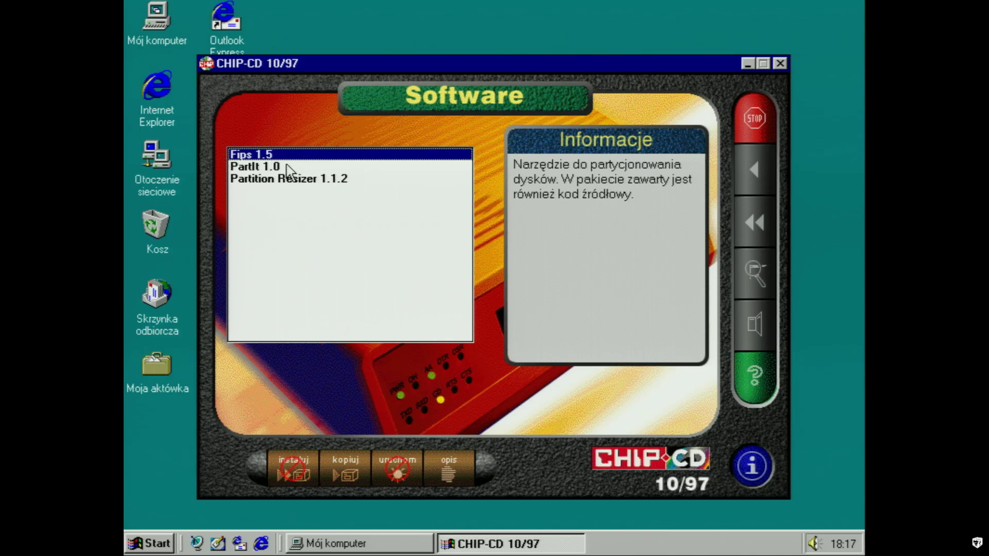
pyautogui.click(287, 167)
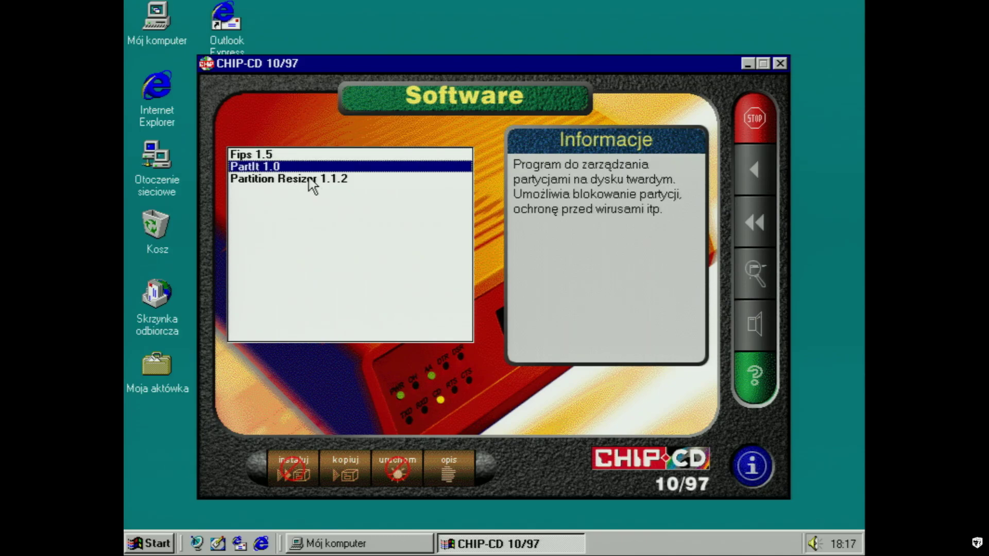
pyautogui.click(311, 179)
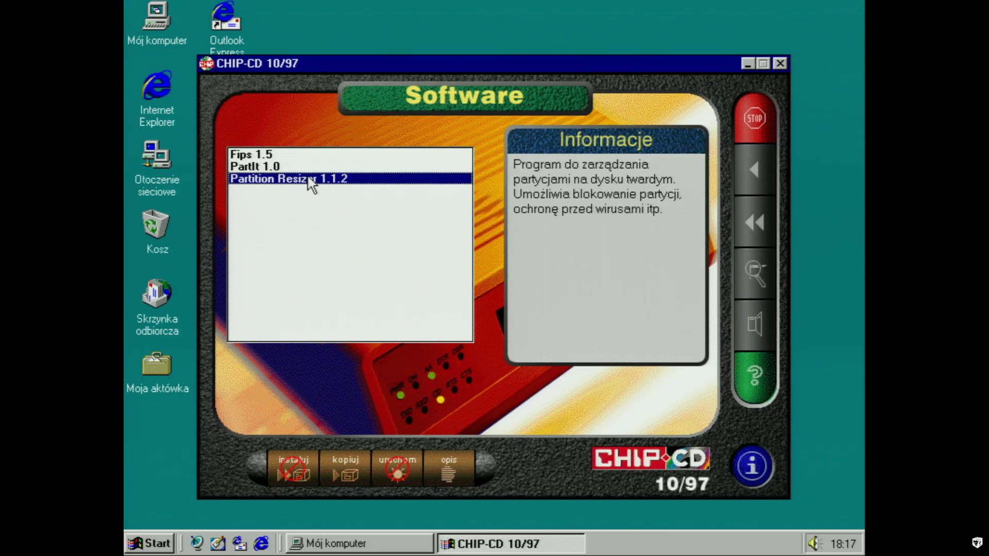
pyautogui.rightClick(308, 177)
# Step: Read about Dunce 2.52, Clikette 1.4 and CD.DIR3 in Nowości shareware'owe, and return to the main menu
pyautogui.click(414, 374)
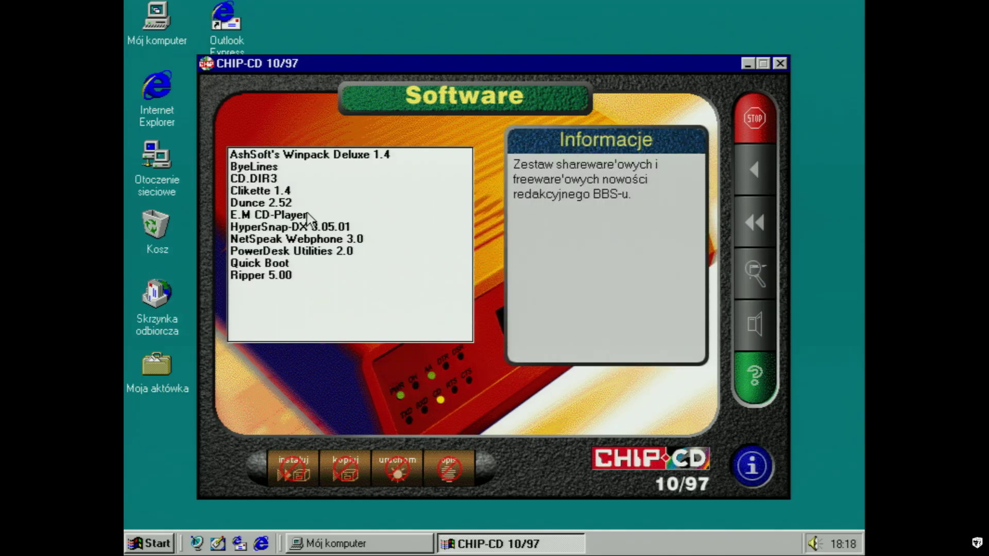
pyautogui.click(287, 206)
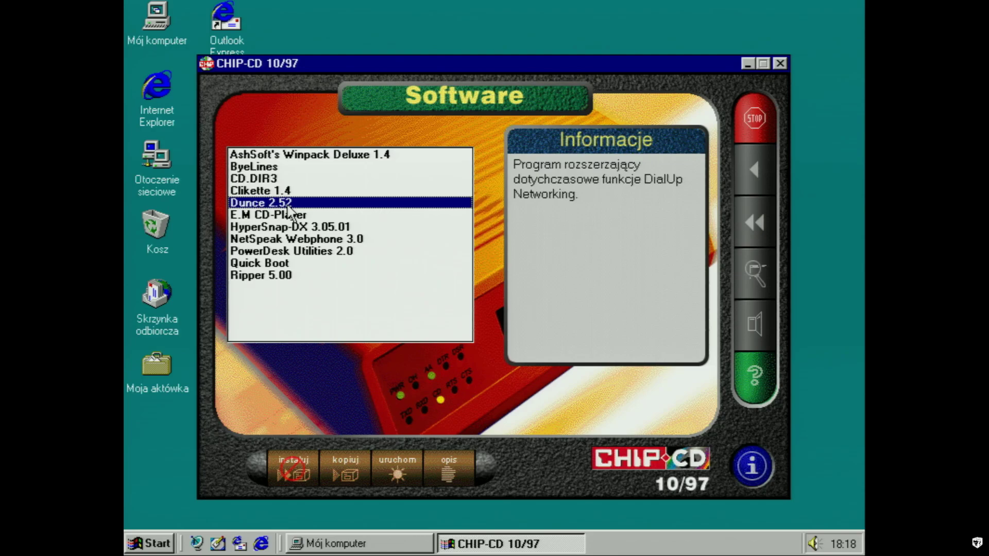
pyautogui.click(291, 191)
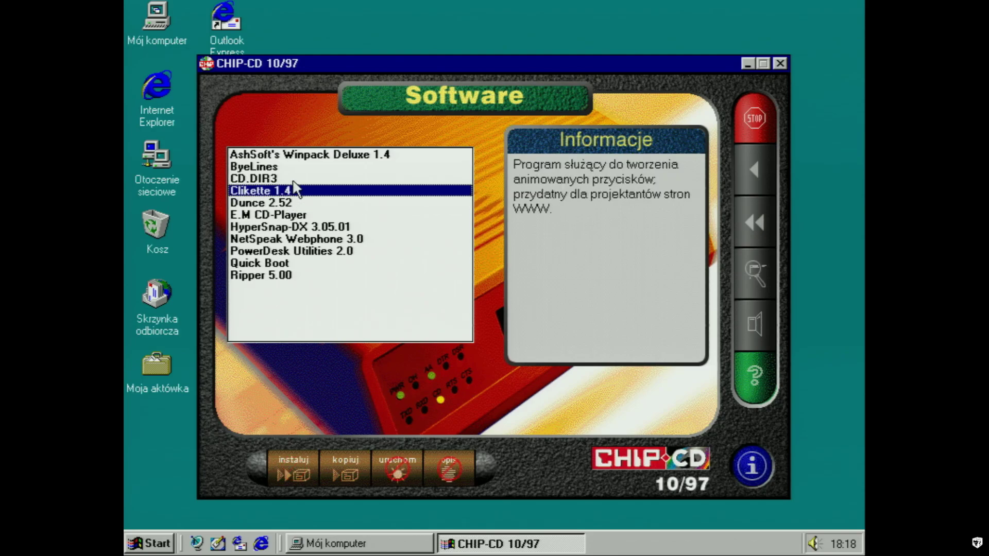
pyautogui.click(293, 182)
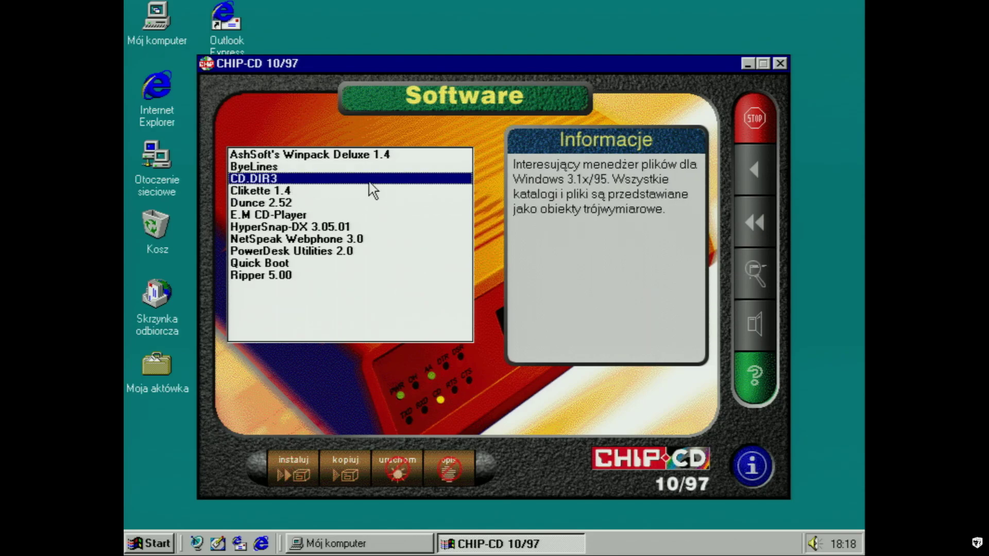
pyautogui.click(761, 164)
pyautogui.click(755, 175)
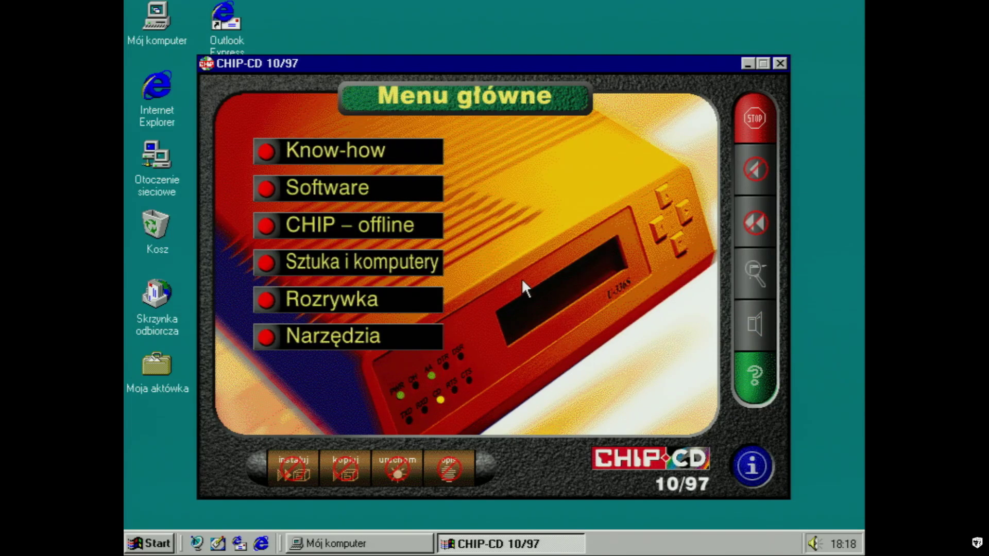
# Step: Open the Aktualności section of CHIP 9/97 within CHIP-offline
pyautogui.click(350, 239)
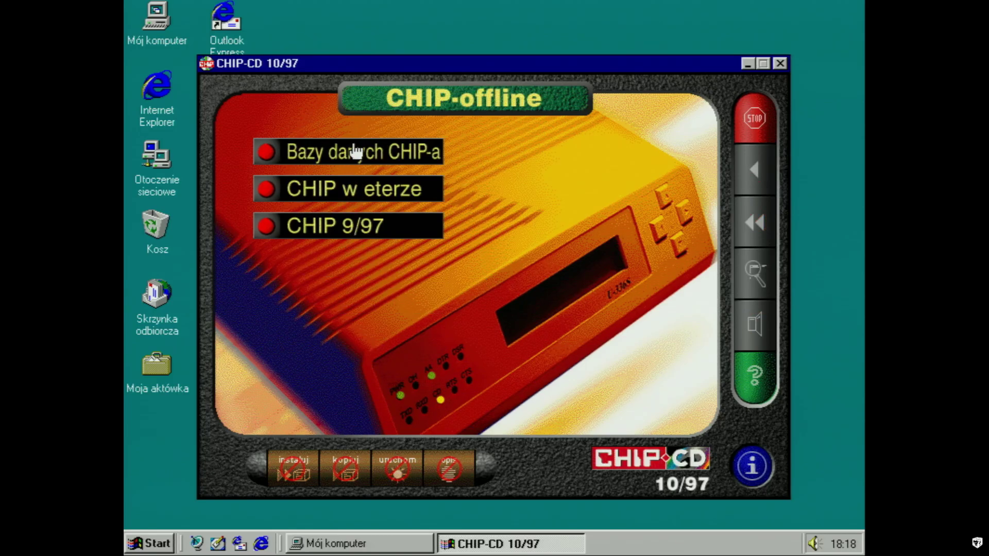
pyautogui.click(345, 239)
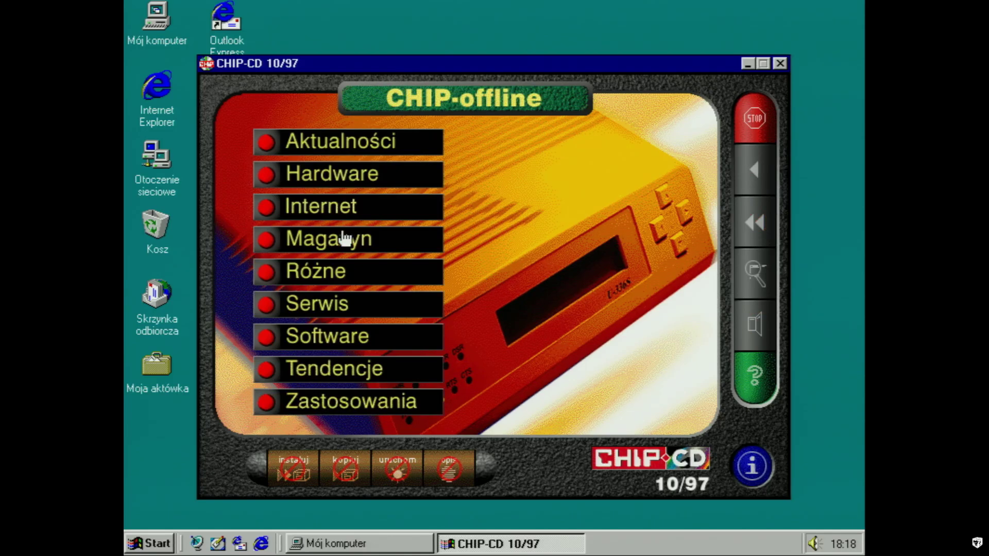
pyautogui.click(357, 149)
# Step: Launch the CHIP w eterze radio page, maximize its window, and view the choices in its broadcast selector
pyautogui.click(294, 155)
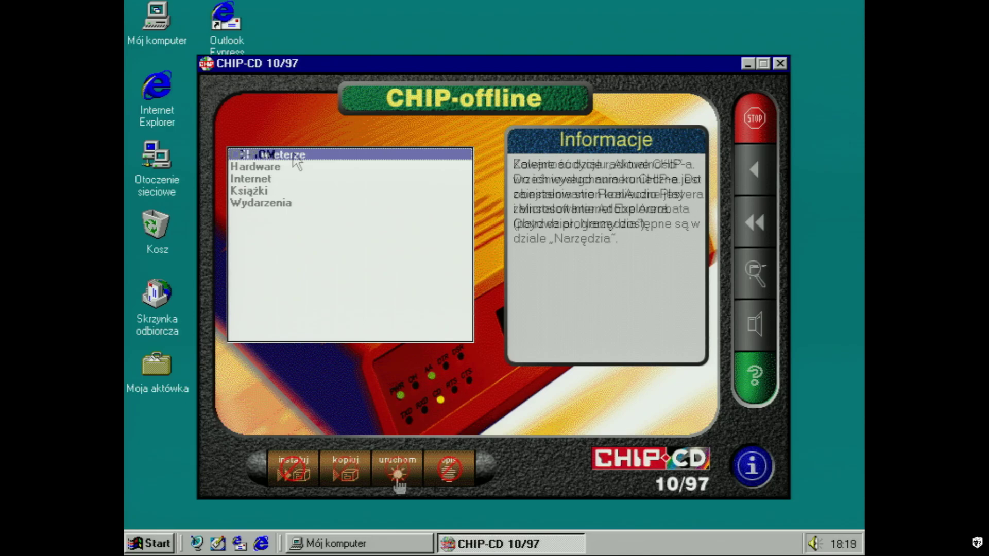
pyautogui.click(397, 468)
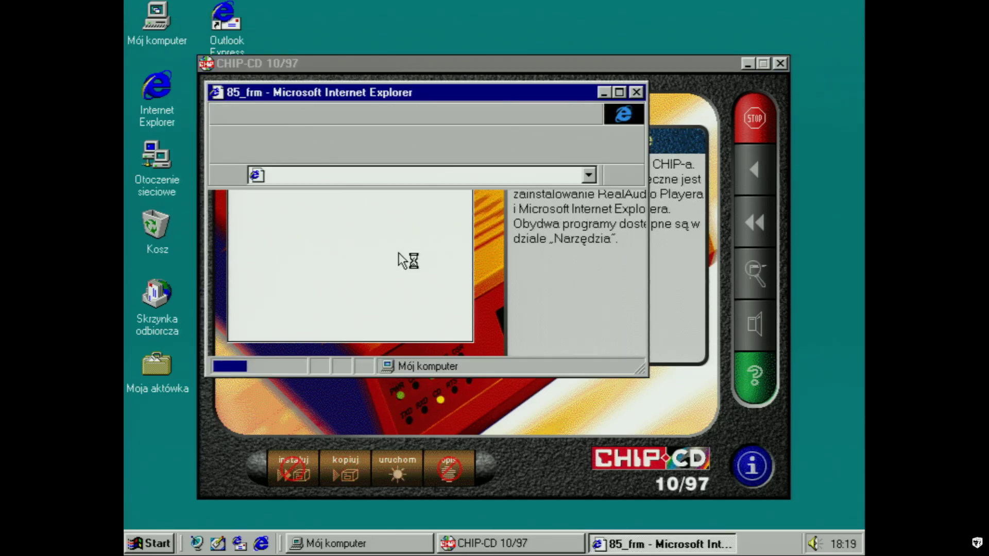
pyautogui.click(620, 91)
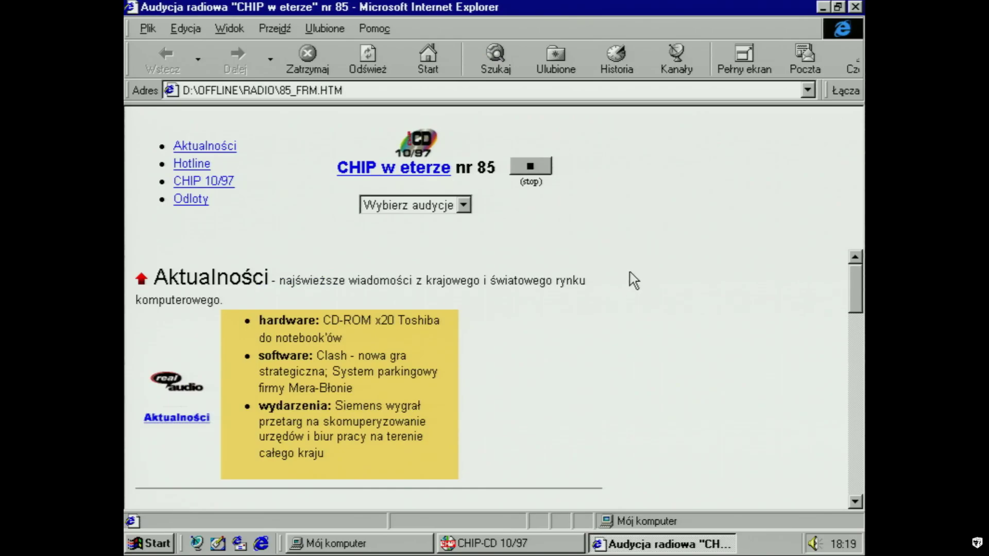
pyautogui.click(464, 206)
pyautogui.click(620, 212)
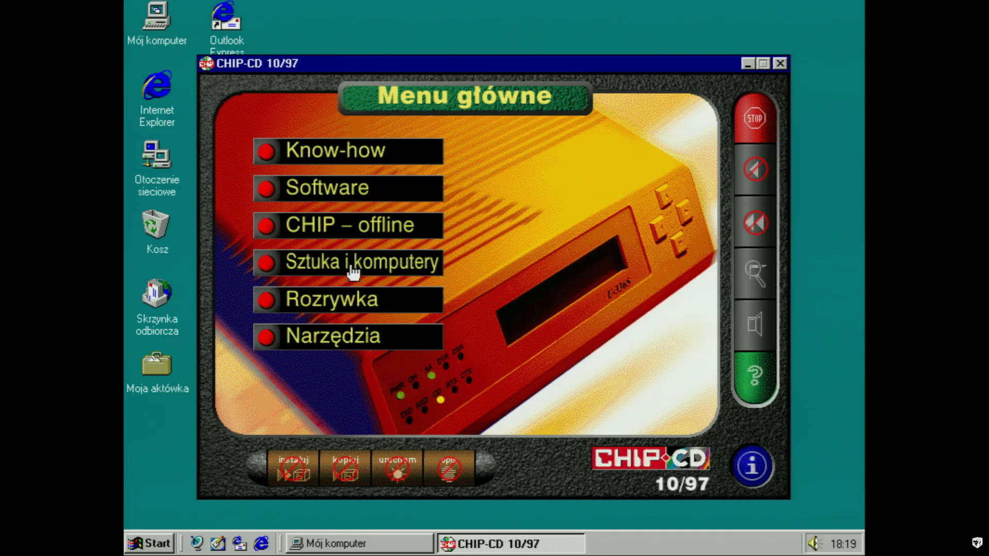
# Step: Open the Sztuka i komputery section, and look over the CHIP 9/97 magazine cover in 001COVER.PDF
pyautogui.click(353, 271)
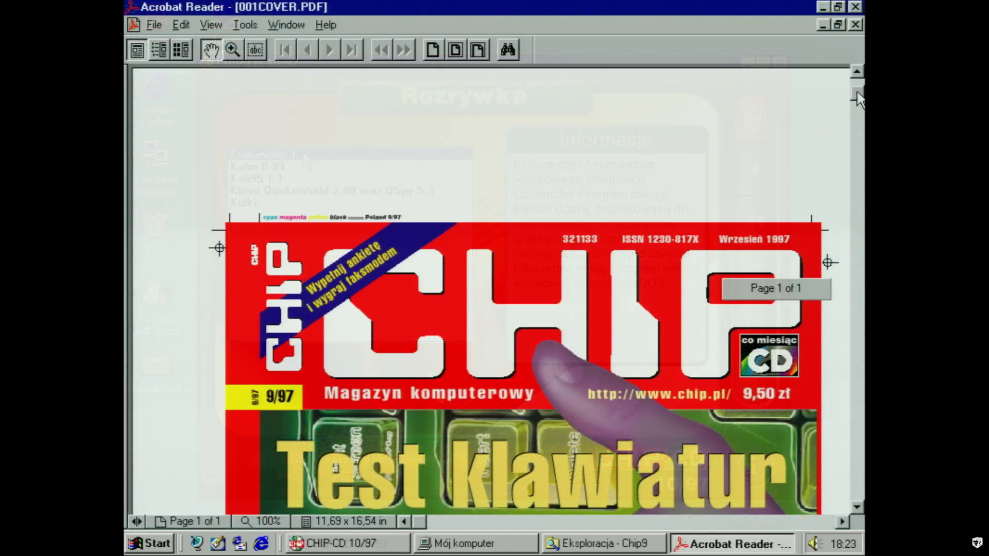
pyautogui.moveTo(855, 116); pyautogui.dragTo(857, 185)
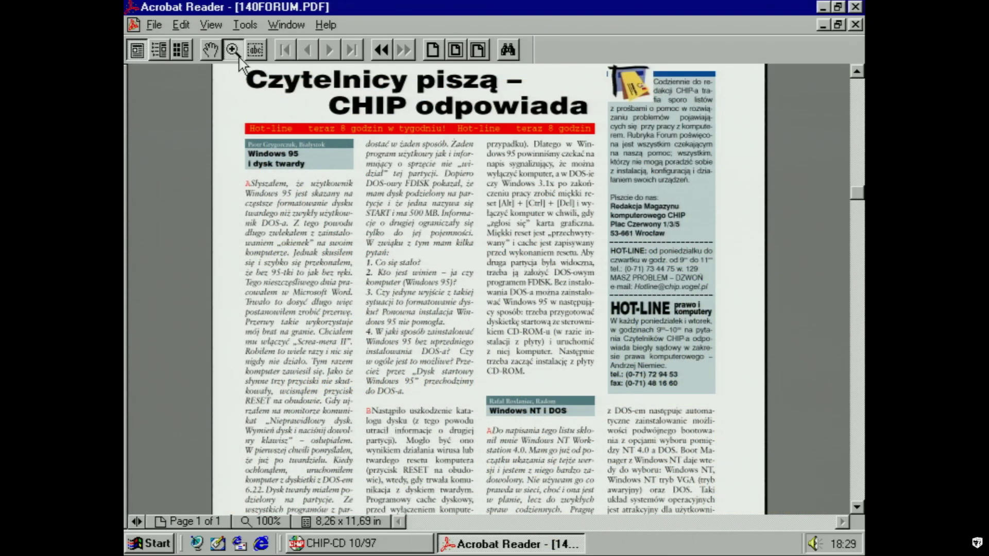
# Step: Zoom 140FORUM.PDF to 200% and read the reader letters "Windows 95 i dysk twardy" and "Windows NT i DOS"
pyautogui.click(306, 239)
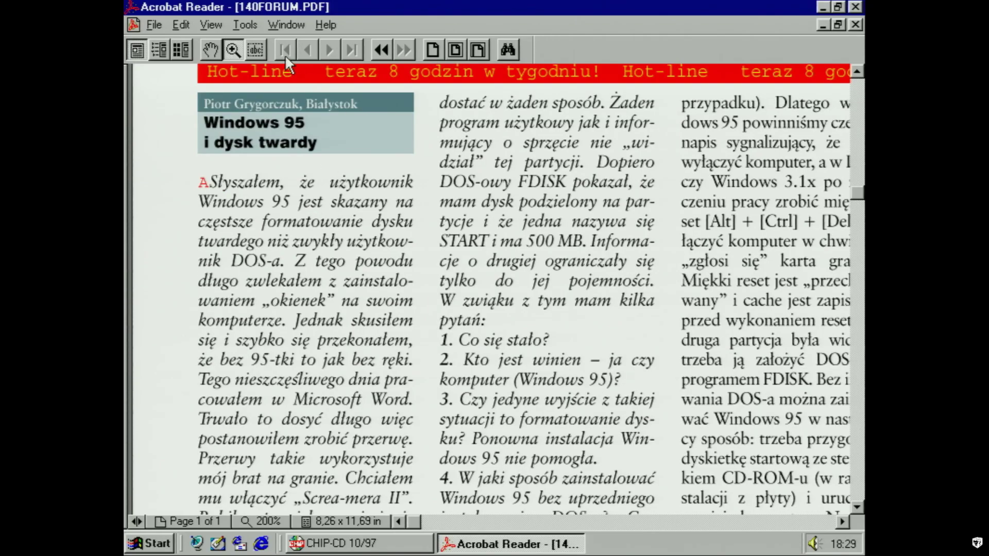
pyautogui.moveTo(309, 440); pyautogui.dragTo(323, 232)
pyautogui.moveTo(414, 441); pyautogui.dragTo(410, 366)
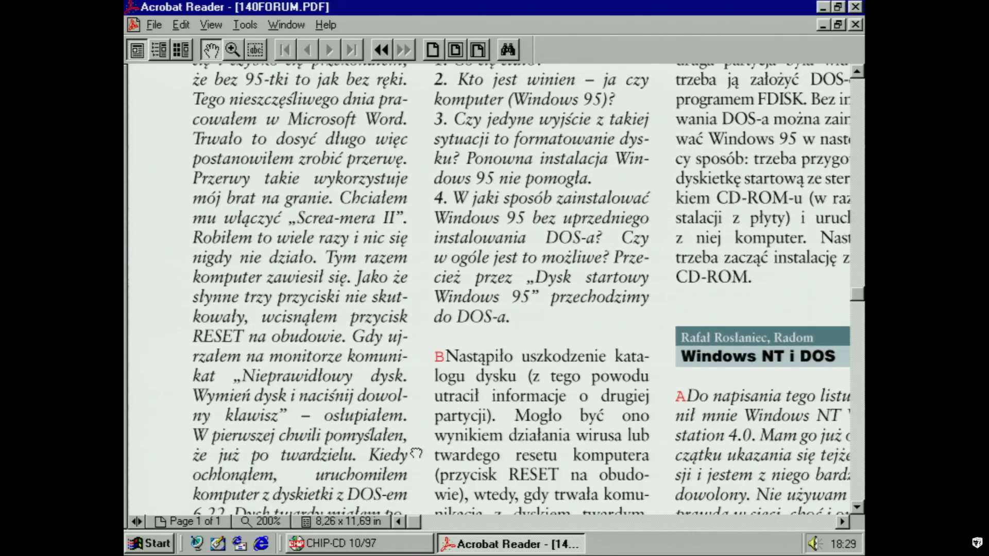
pyautogui.moveTo(416, 449); pyautogui.dragTo(420, 223)
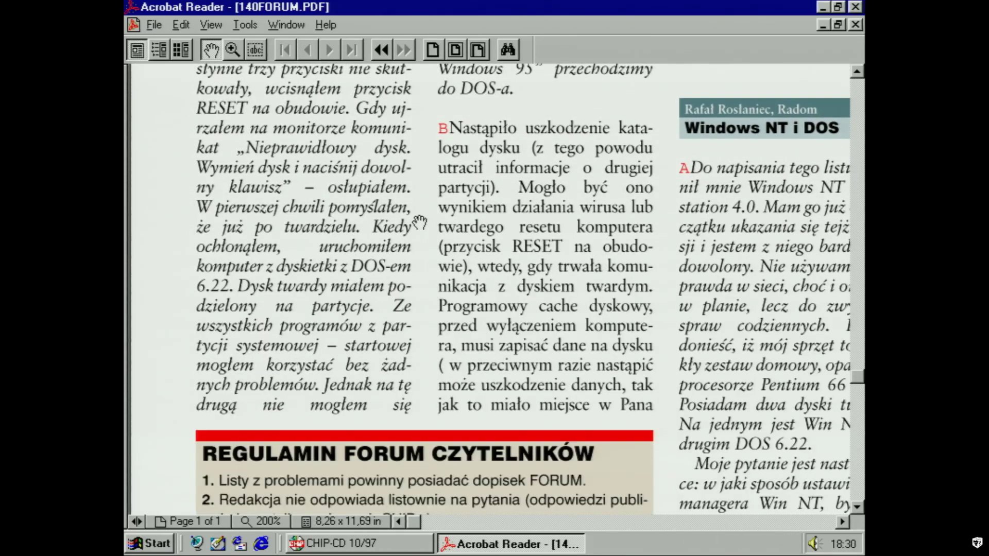
pyautogui.moveTo(572, 196); pyautogui.dragTo(286, 243)
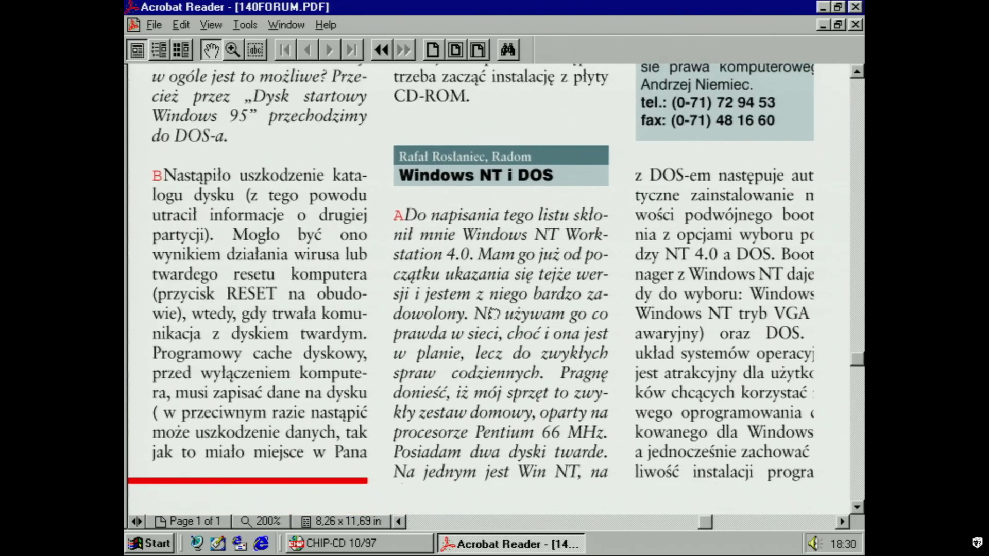
pyautogui.moveTo(493, 313); pyautogui.dragTo(444, 238)
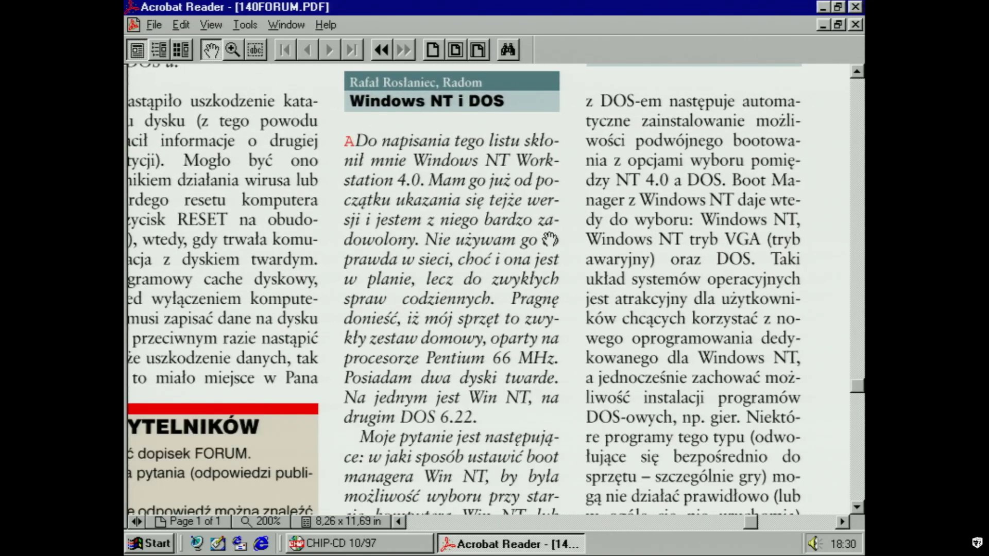
# Step: Read the rest of the "Windows NT i DOS" reader letter and its answer in 140FORUM.PDF
pyautogui.moveTo(591, 404); pyautogui.dragTo(545, 324)
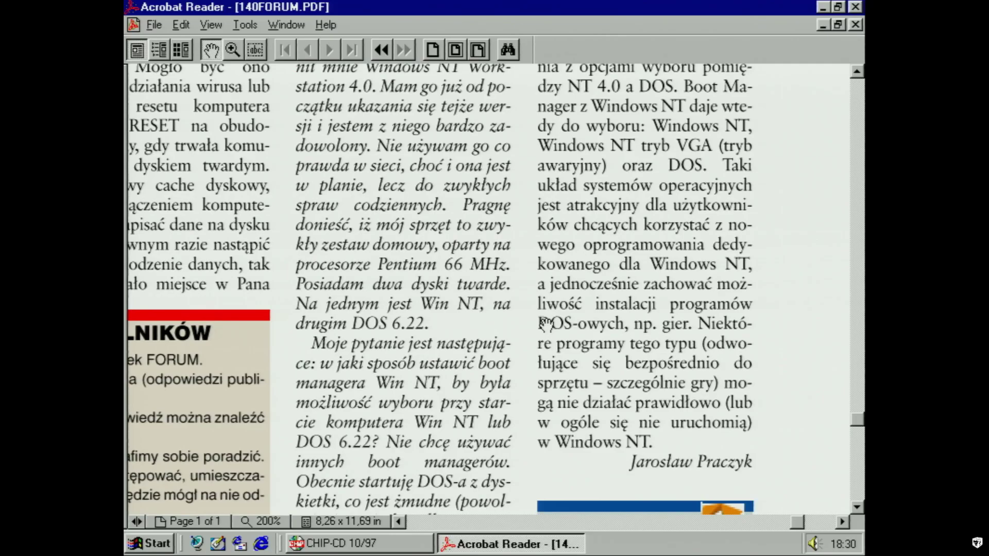
pyautogui.moveTo(530, 399); pyautogui.dragTo(531, 442)
pyautogui.moveTo(677, 231); pyautogui.dragTo(688, 406)
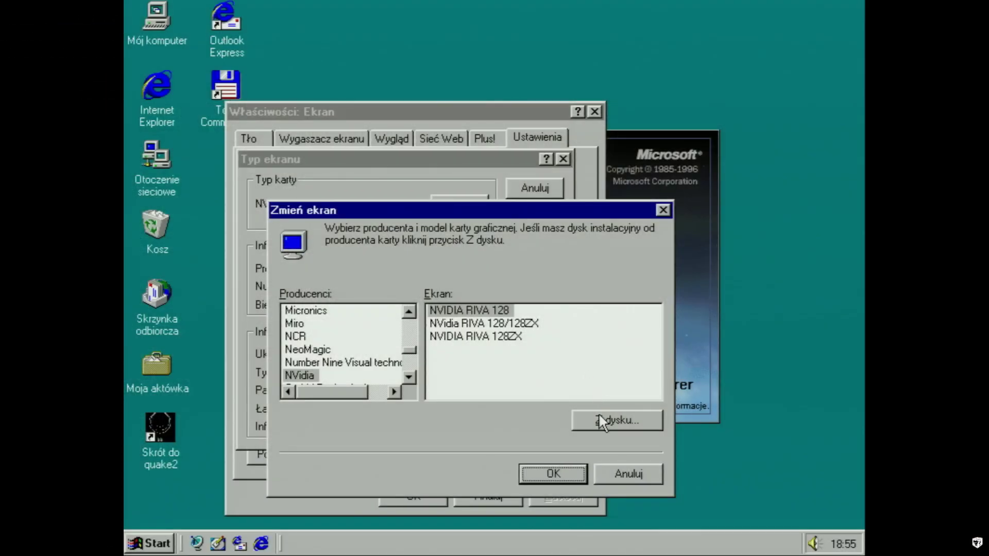
# Step: Choose a graphics driver from disk, opening the Stbv128 setup file in the r128 folder on drive C:
pyautogui.click(620, 418)
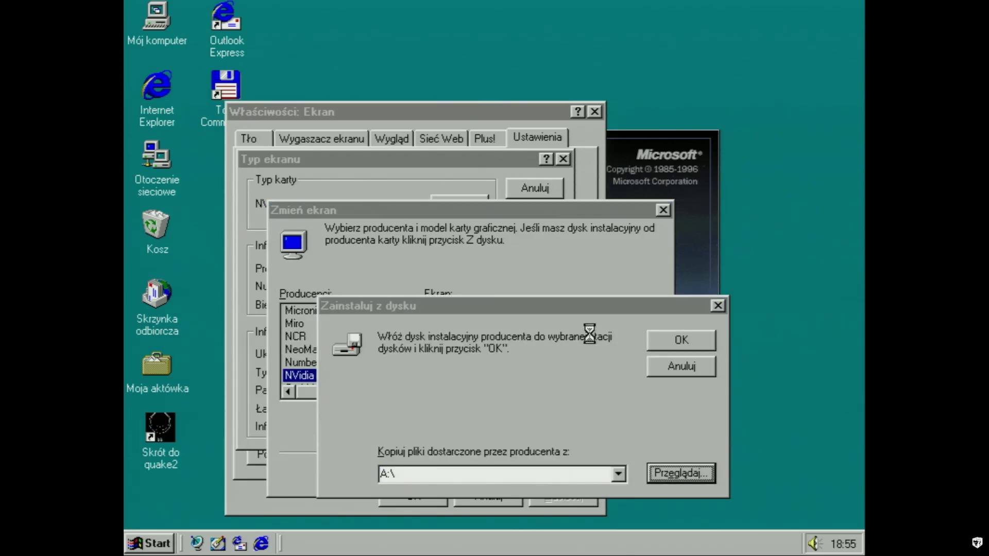
pyautogui.doubleClick(391, 317)
pyautogui.doubleClick(359, 333)
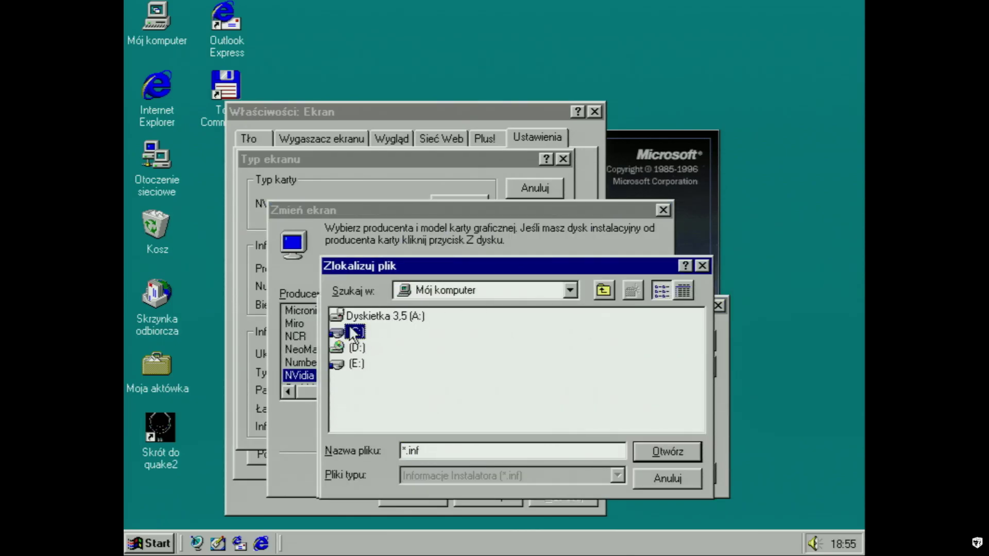
pyautogui.doubleClick(371, 381)
pyautogui.doubleClick(358, 396)
pyautogui.click(361, 316)
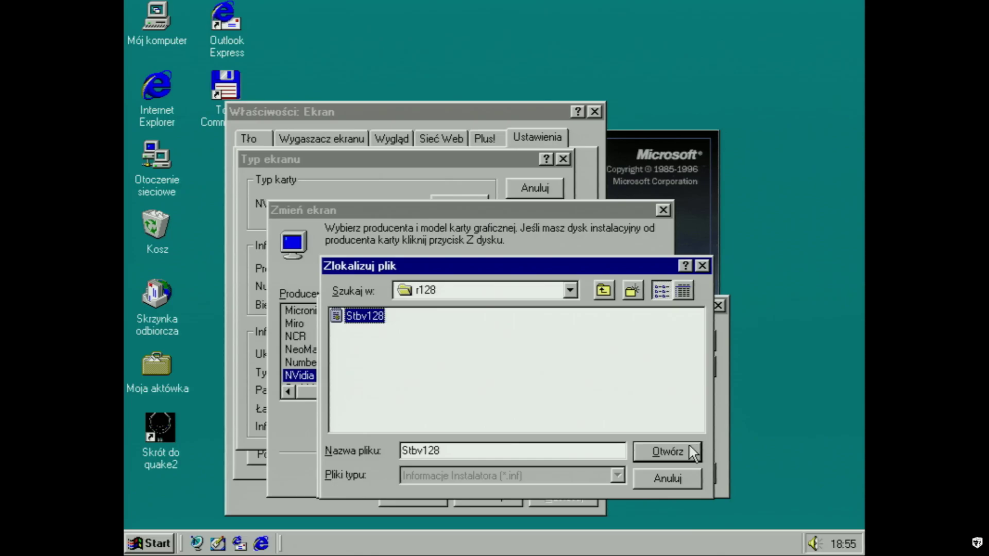
pyautogui.click(690, 448)
# Step: Install the graphics driver from the Stbv128 file, close the display settings and restart Windows
pyautogui.doubleClick(432, 350)
pyautogui.click(490, 351)
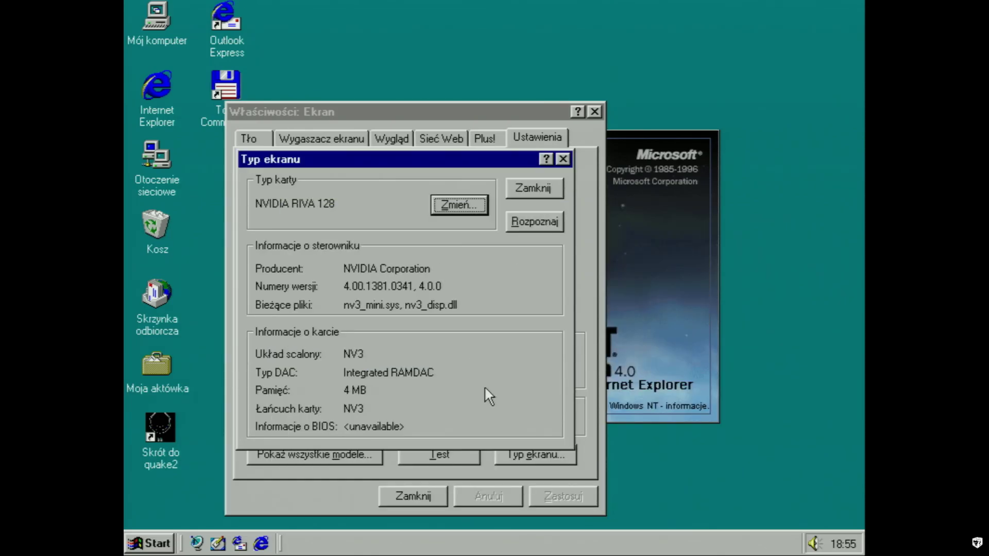
pyautogui.press('Return')
pyautogui.press('Return')
pyautogui.click(473, 317)
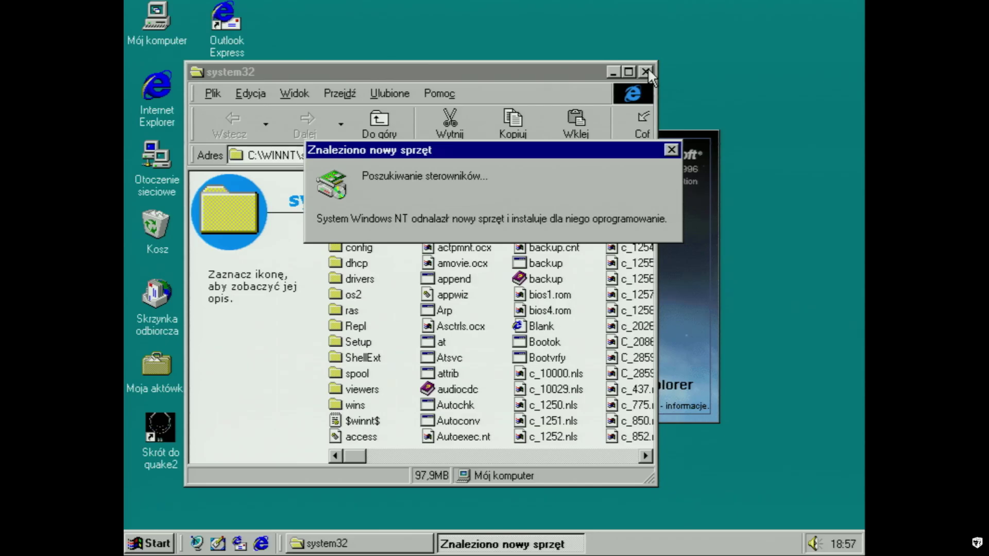
# Step: Close the system32 window and install a driver for the detected NVidia RIVA 128/128ZX from the list of alternative drivers
pyautogui.click(646, 71)
pyautogui.click(380, 317)
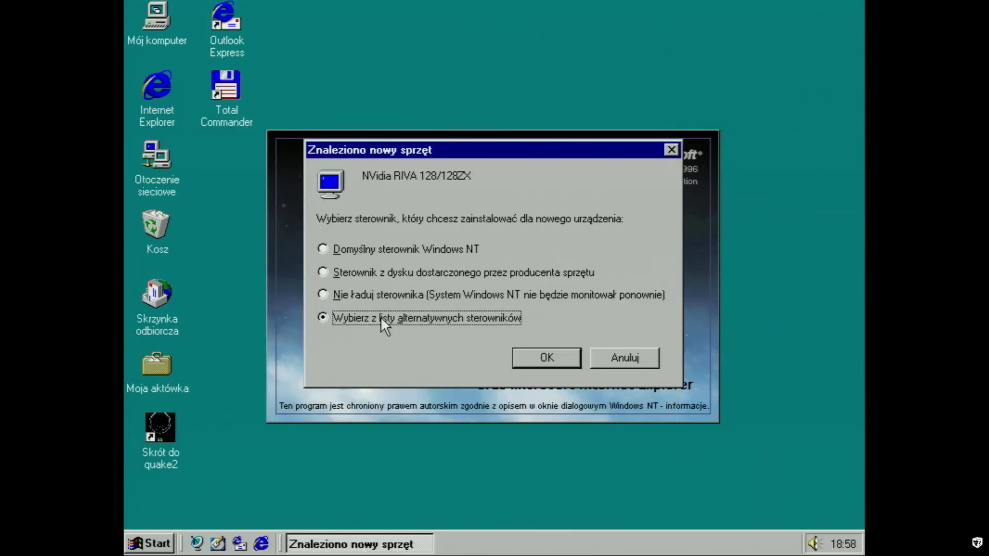
pyautogui.click(546, 357)
pyautogui.click(484, 356)
pyautogui.click(741, 466)
pyautogui.doubleClick(437, 379)
pyautogui.click(731, 471)
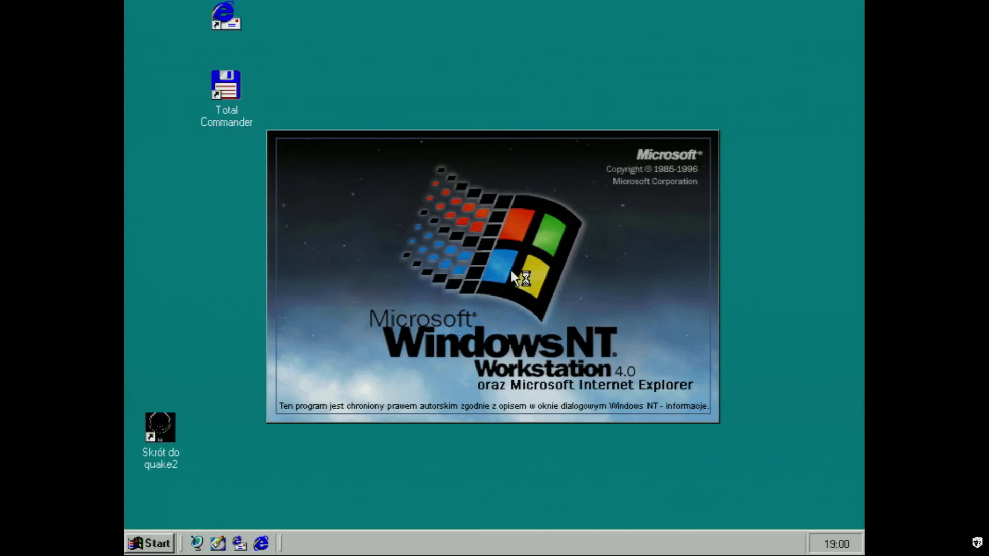
# Step: Check the graphics card and driver details in the display settings, and close the settings
pyautogui.click(496, 97)
pyautogui.click(494, 414)
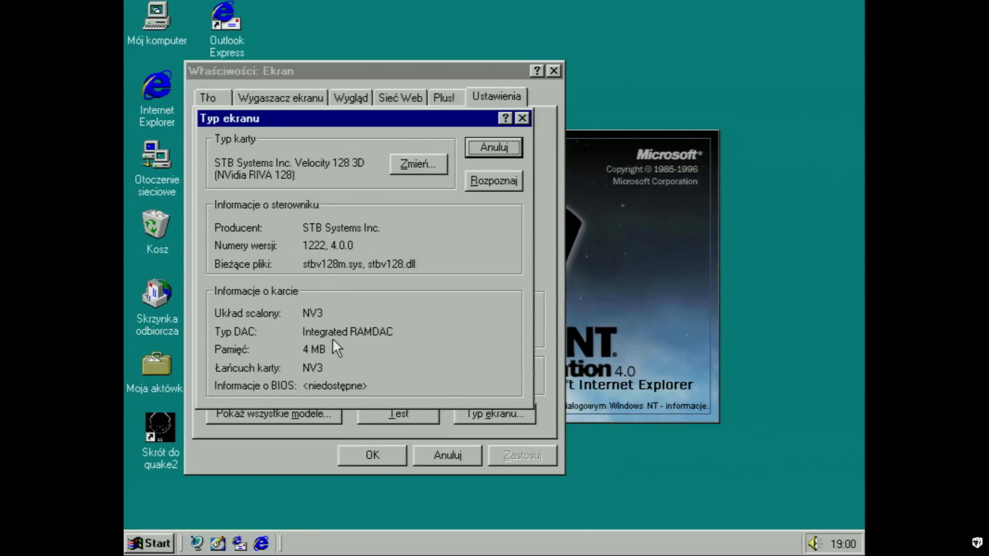
pyautogui.click(521, 118)
pyautogui.click(554, 71)
# Step: Launch Quake 2 from its desktop shortcut and check the driver and video mode in its video settings
pyautogui.doubleClick(160, 428)
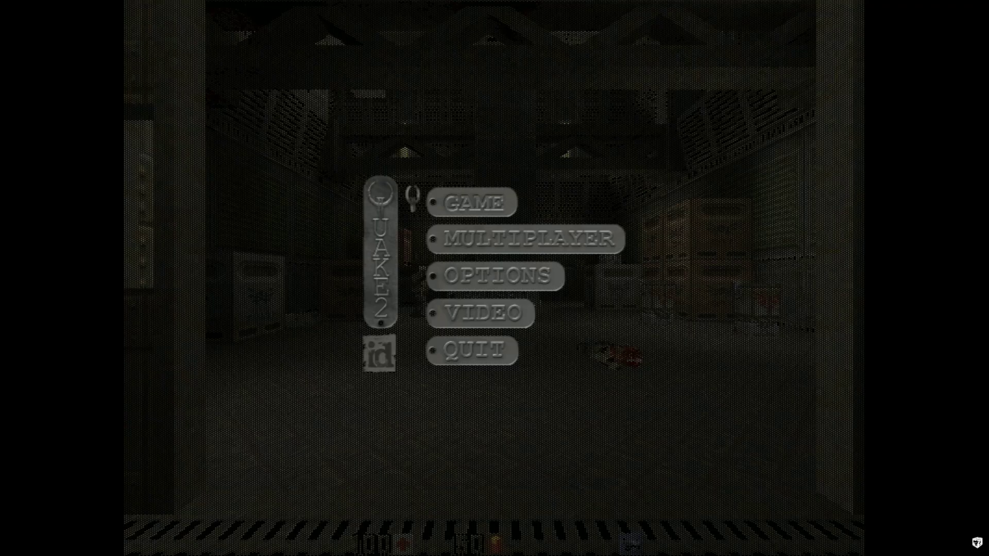
pyautogui.press('Down')
pyautogui.press('Down')
pyautogui.press('Down')
pyautogui.press('Return')
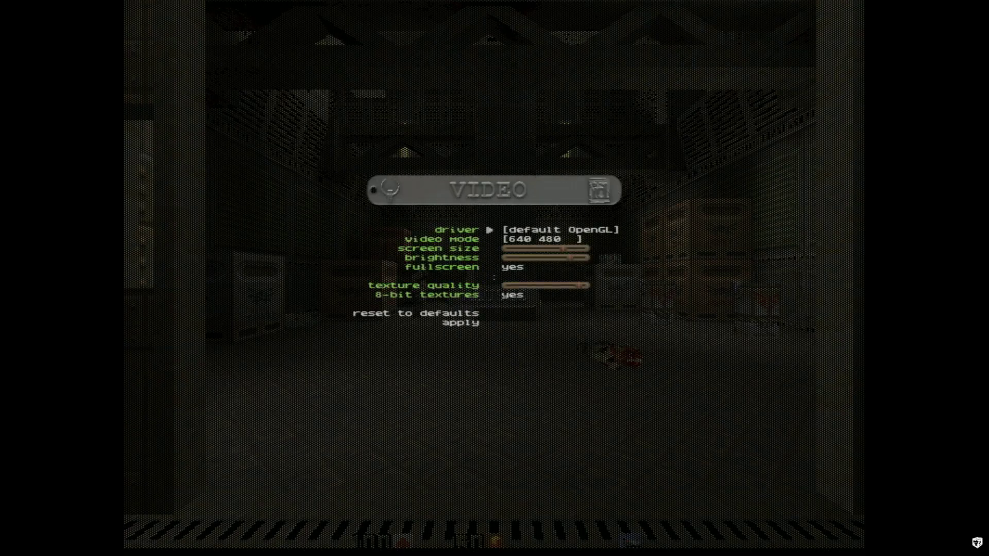
pyautogui.press('Escape')
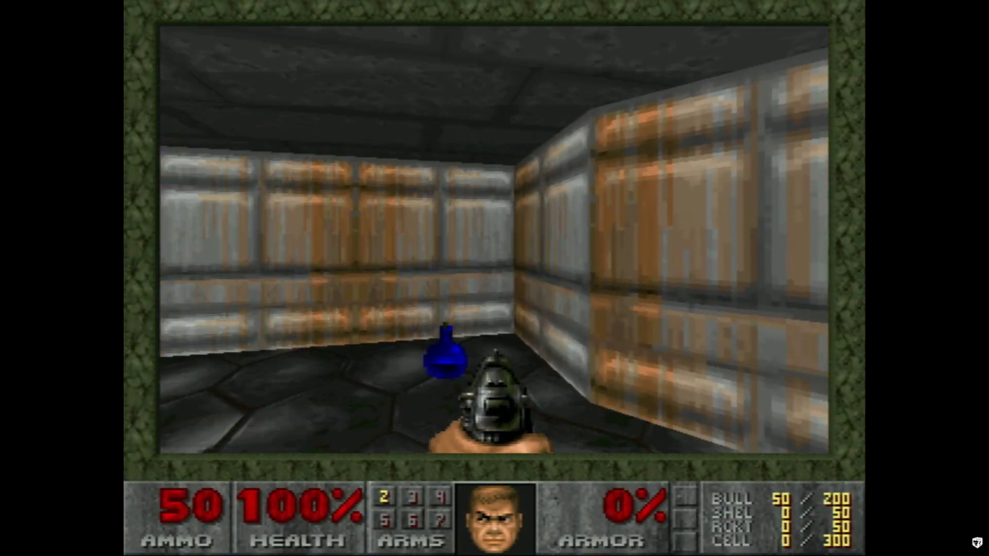
pyautogui.press('Up')
pyautogui.press('Left')
pyautogui.press('Left')
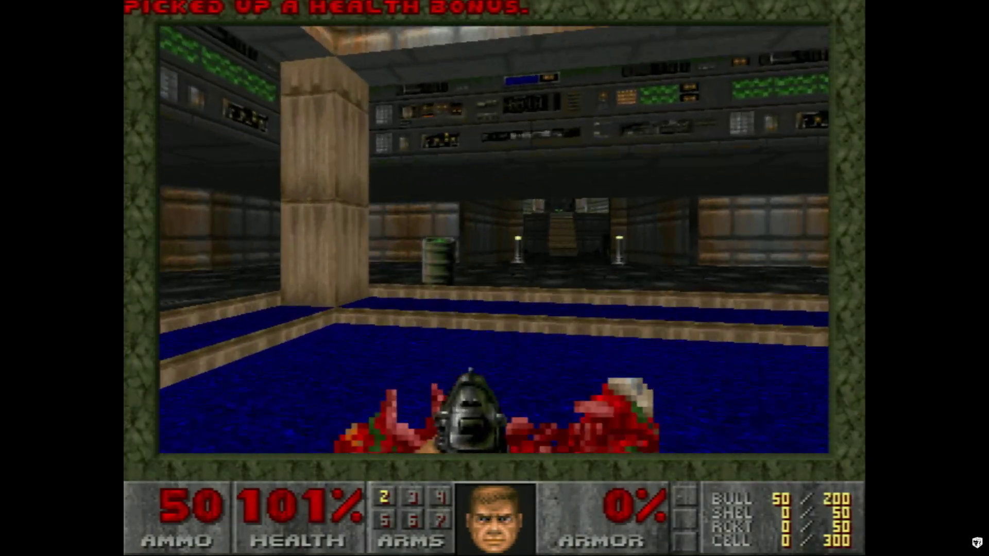
pyautogui.press('Up')
pyautogui.press('Up')
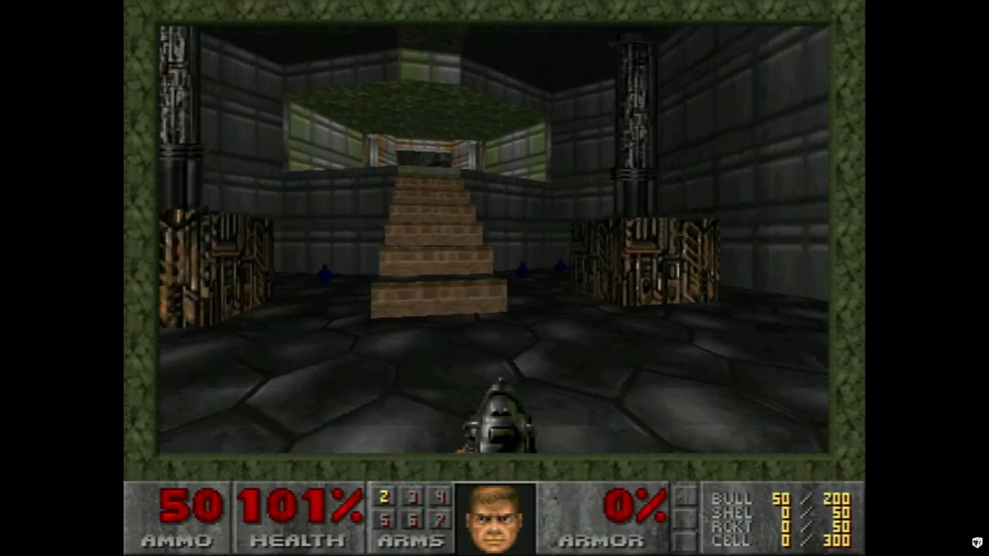
pyautogui.press('Up')
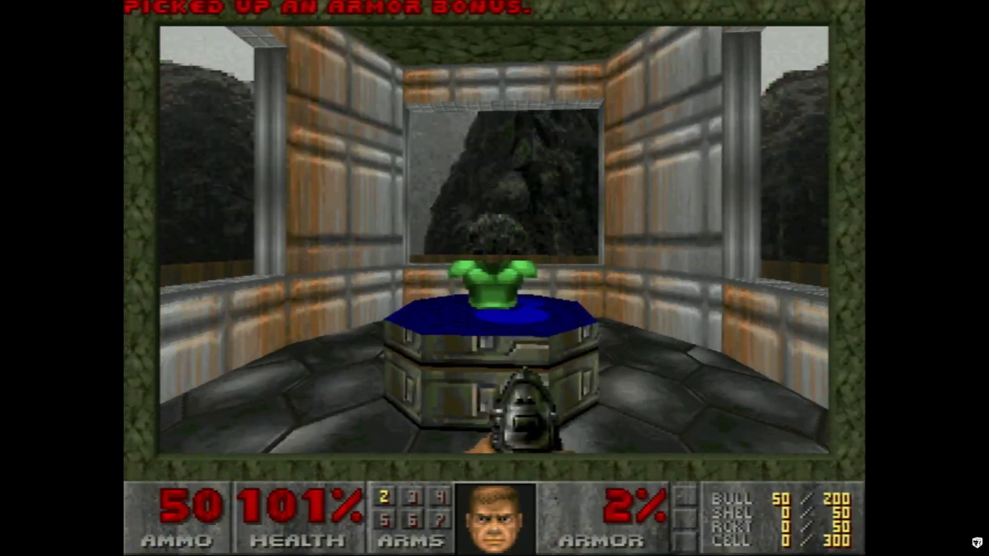
pyautogui.press('Left')
pyautogui.press('Left')
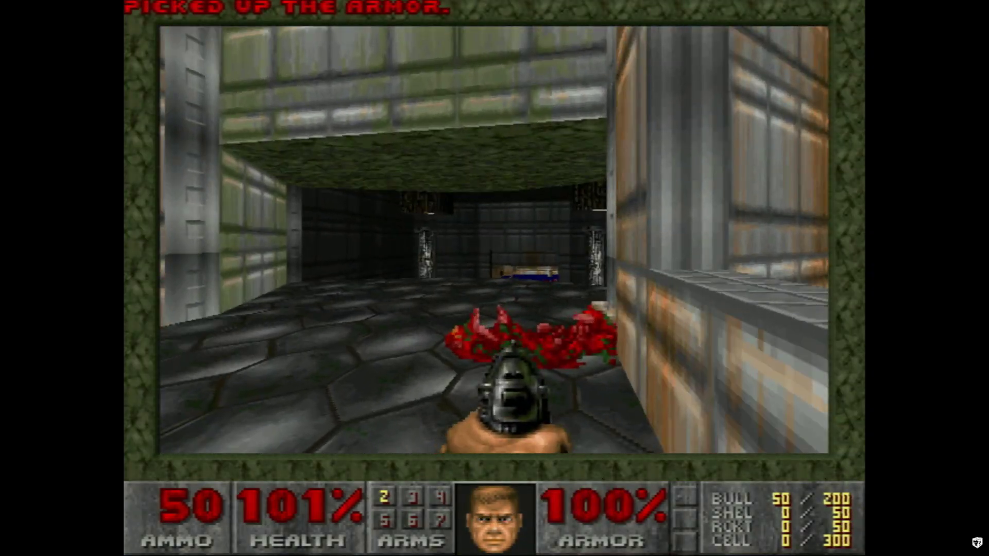
pyautogui.press('Up')
pyautogui.press('Left')
pyautogui.press('Right')
pyautogui.press('Up')
pyautogui.press('Left')
pyautogui.press('Up')
pyautogui.press('Left')
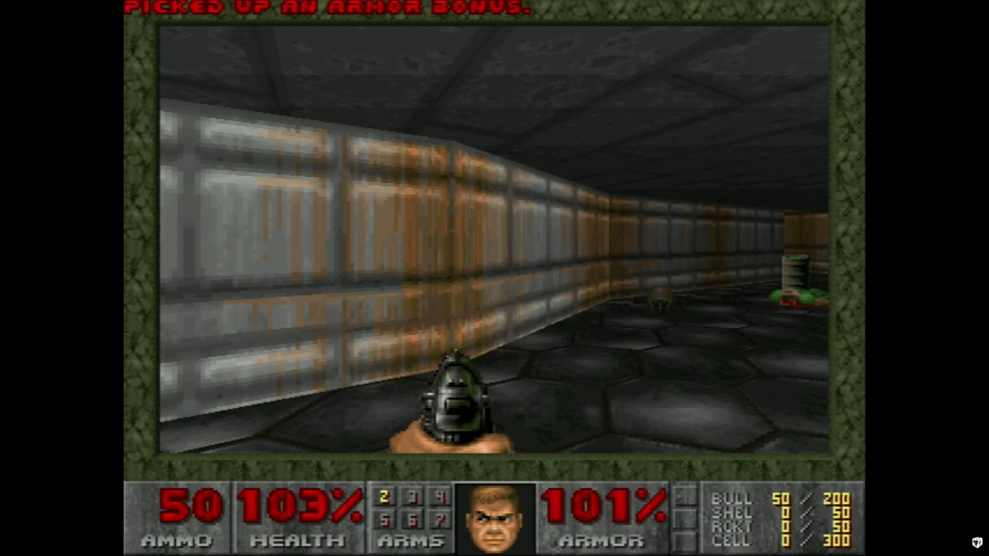
pyautogui.press('Up')
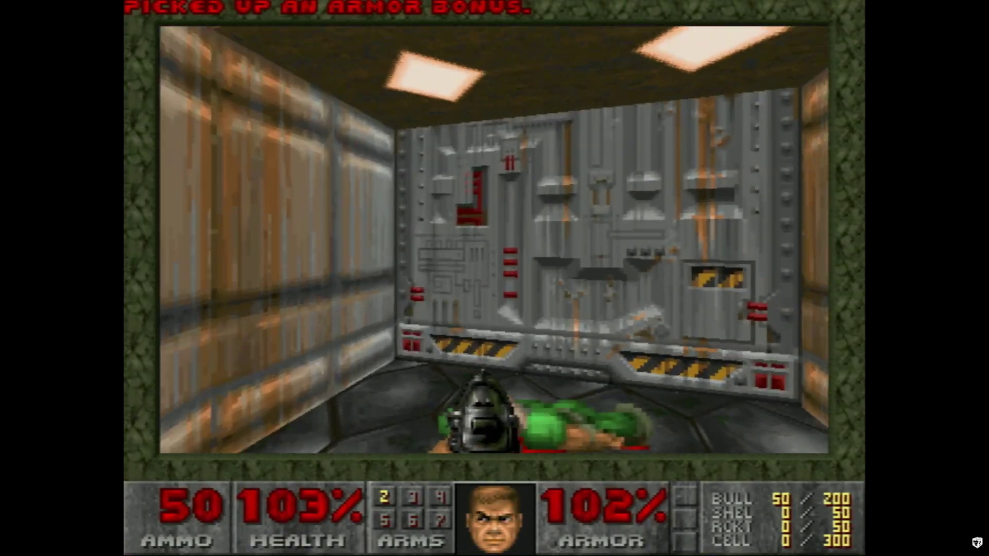
pyautogui.press('Up')
pyautogui.press('ctrl')
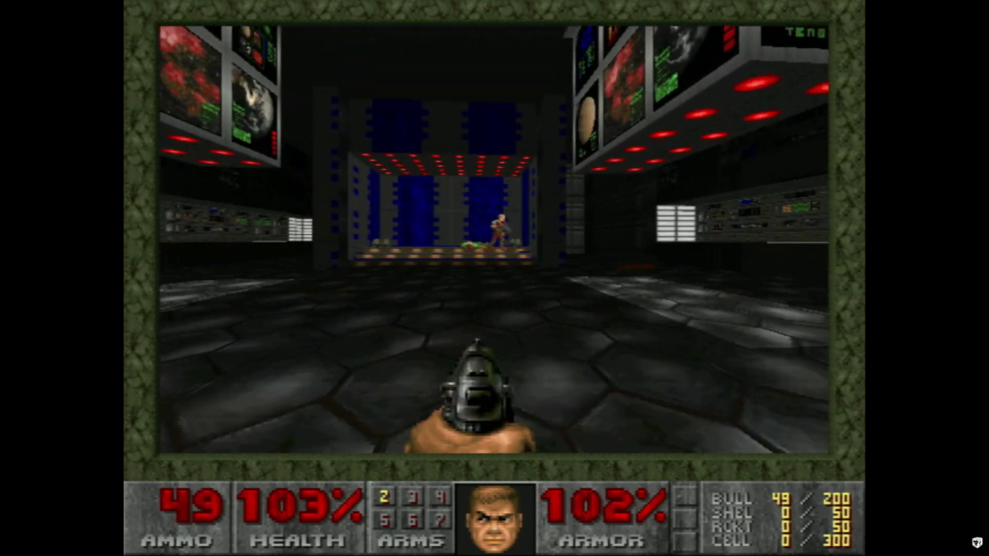
pyautogui.press('Up')
pyautogui.press('Right')
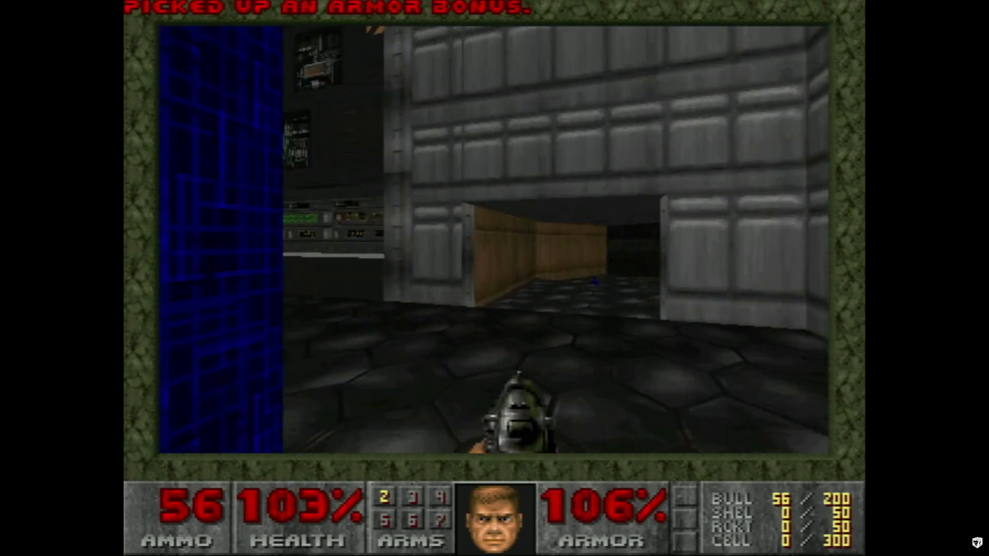
pyautogui.press('ctrl')
pyautogui.press('Up')
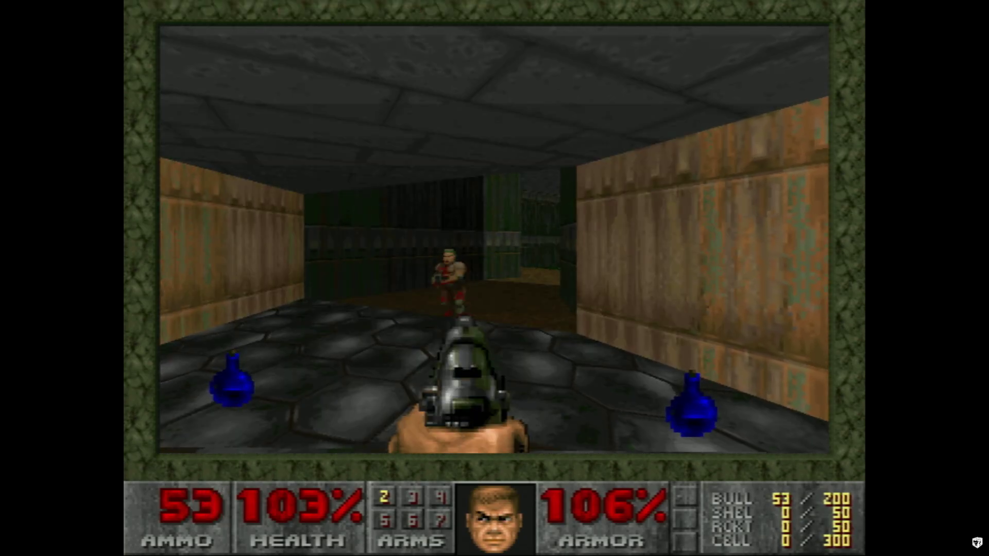
pyautogui.press('ctrl')
pyautogui.press('Up')
pyautogui.press('Up')
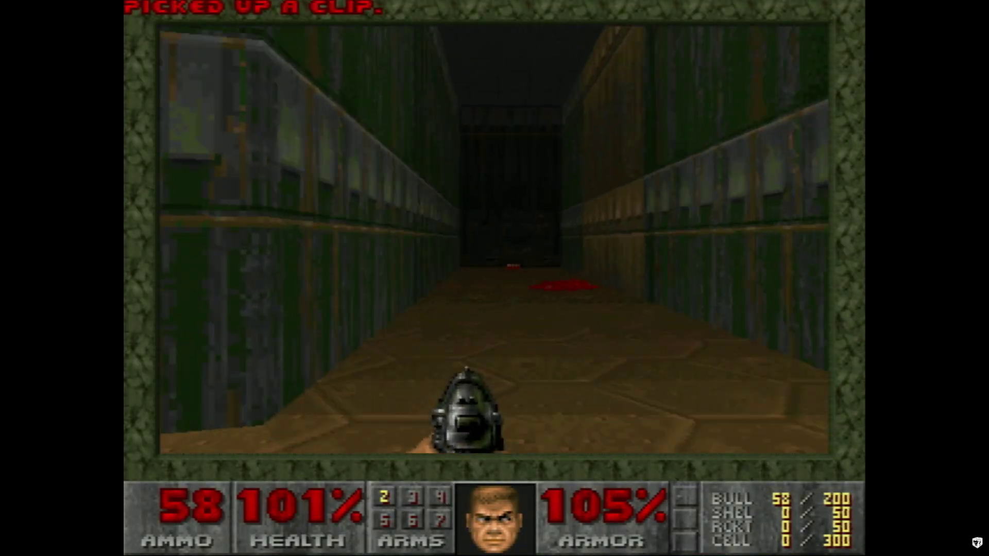
pyautogui.press('Up')
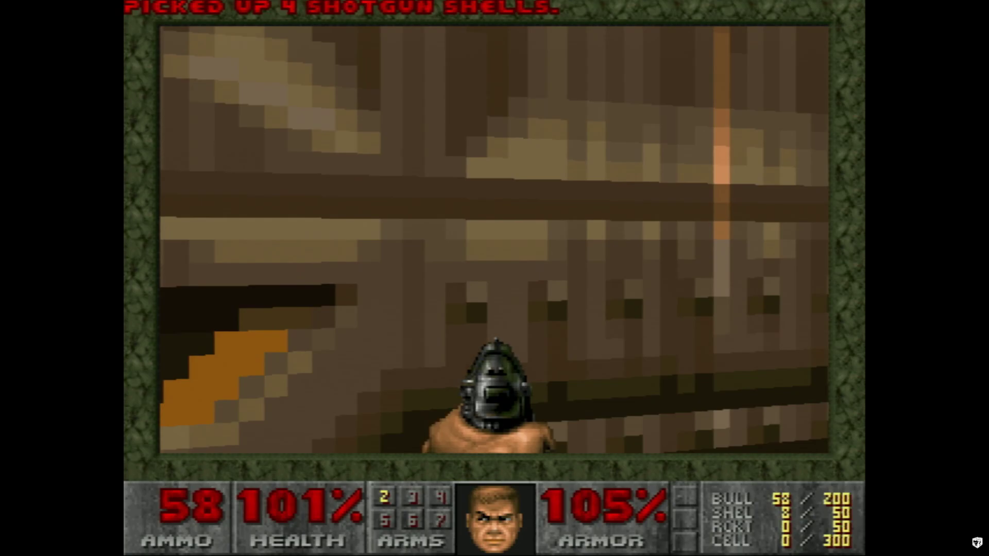
pyautogui.press('ctrl')
pyautogui.press('Up')
pyautogui.press('Right')
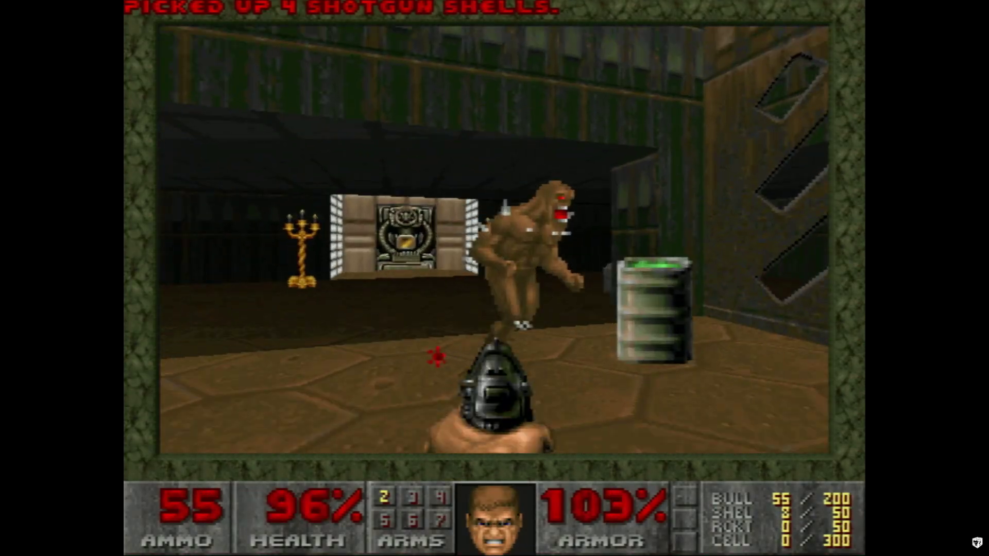
pyautogui.press('ctrl')
pyautogui.press('Down')
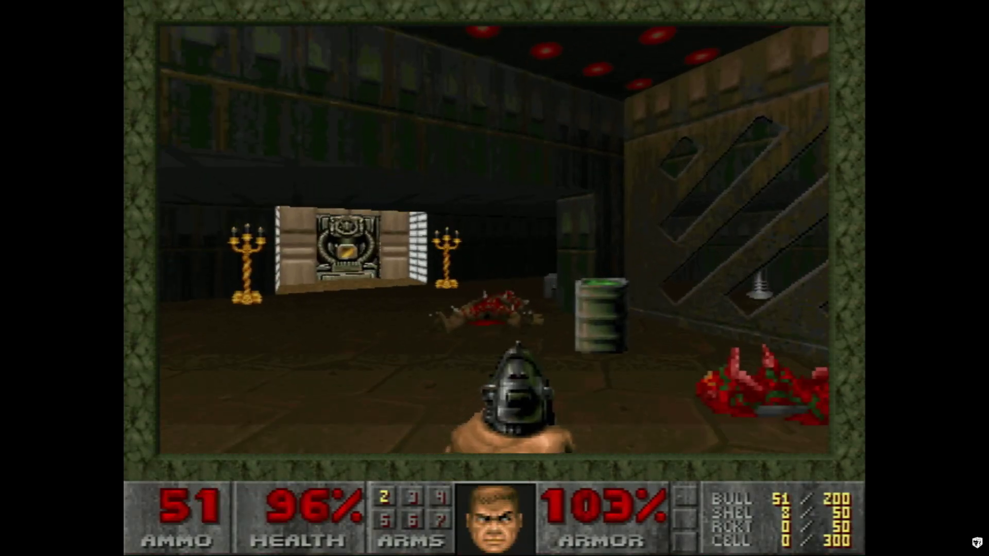
pyautogui.press('Up')
pyautogui.press('Left')
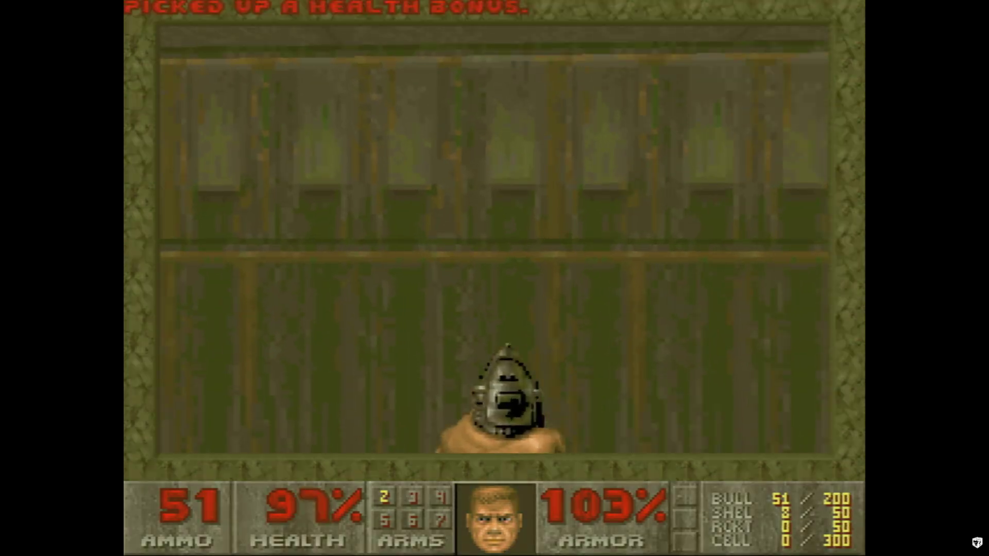
pyautogui.press('Up')
pyautogui.press('Left')
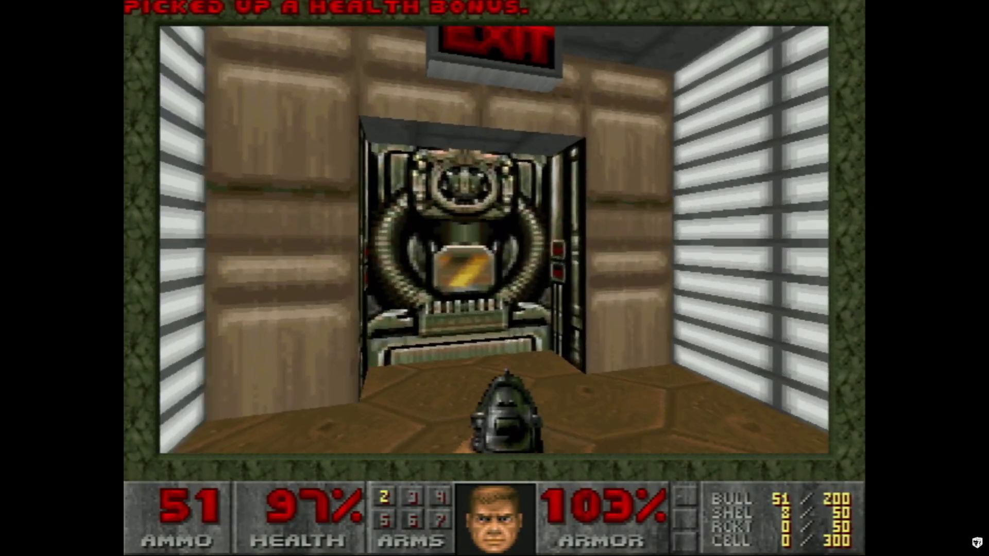
pyautogui.press('Down')
pyautogui.press('Left')
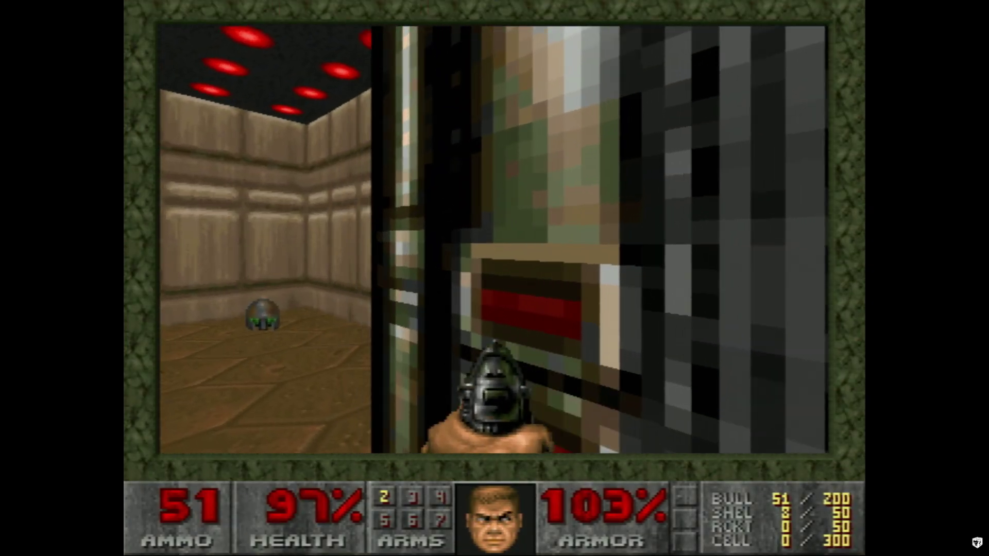
pyautogui.press('Up')
pyautogui.press('Left')
pyautogui.press('space')
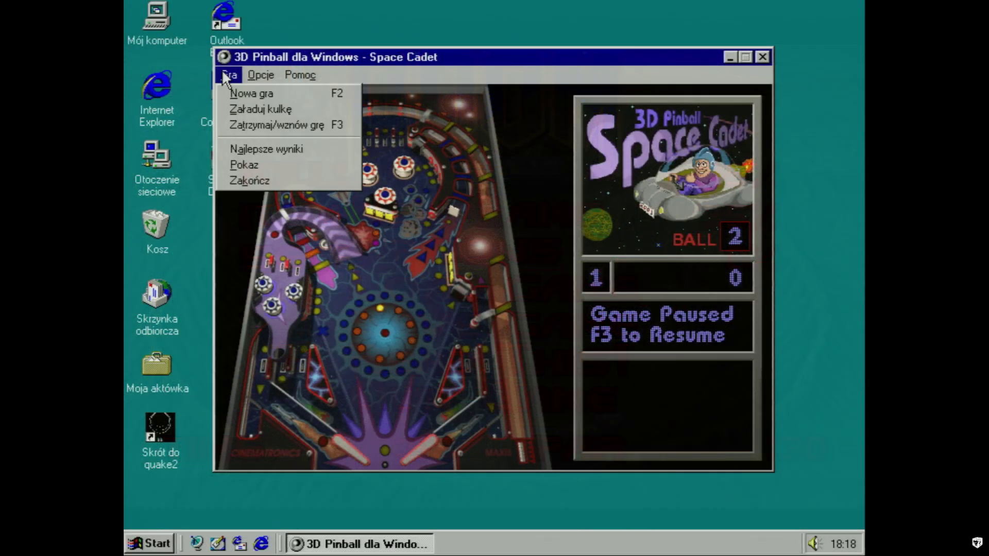
# Step: Start a new game of 3D Pinball Space Cadet and launch the first ball
pyautogui.click(234, 94)
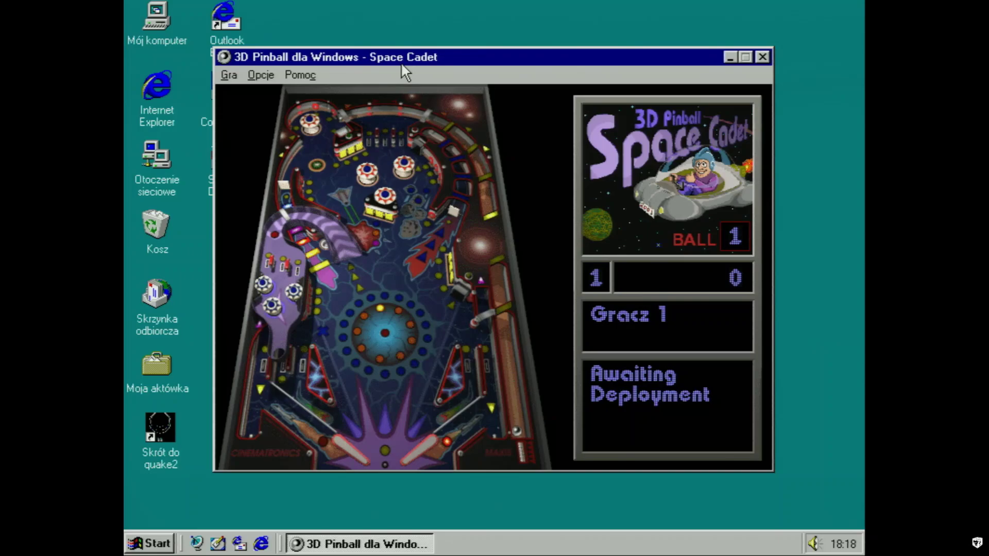
pyautogui.press('space')
pyautogui.press('Up')
# Step: Play the first pinball ball with both flippers, aiming at the mission targets until the ball drains
pyautogui.press('z')
pyautogui.press('/')
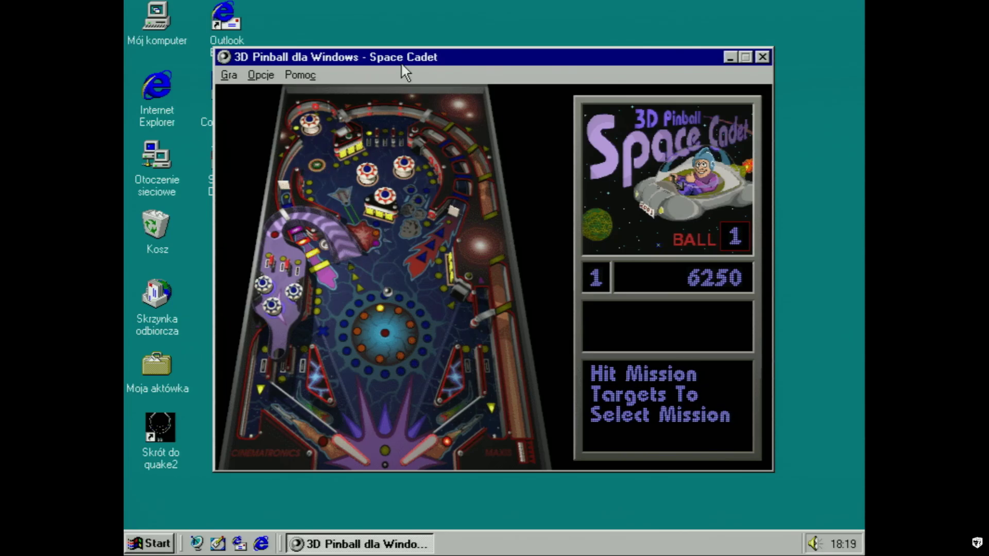
pyautogui.press('/')
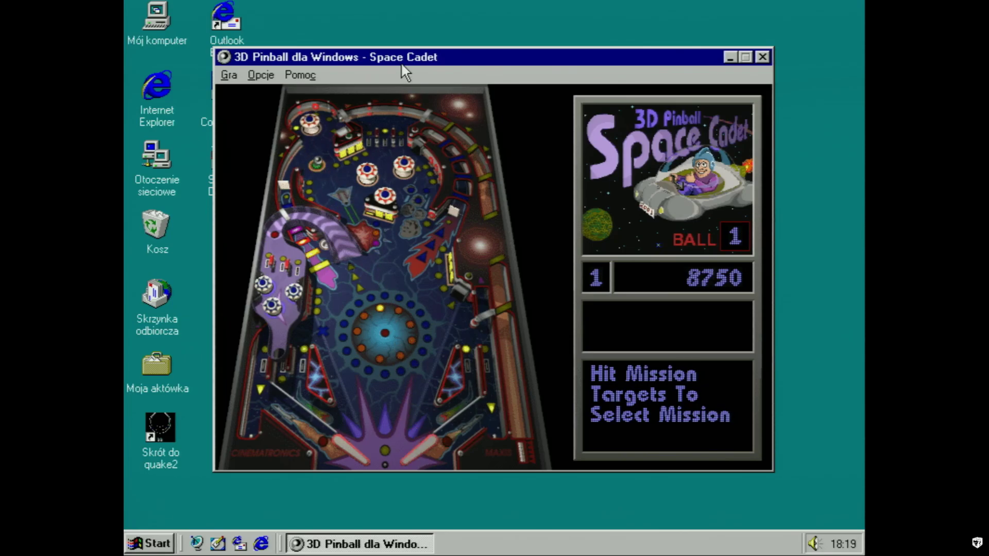
pyautogui.press('/')
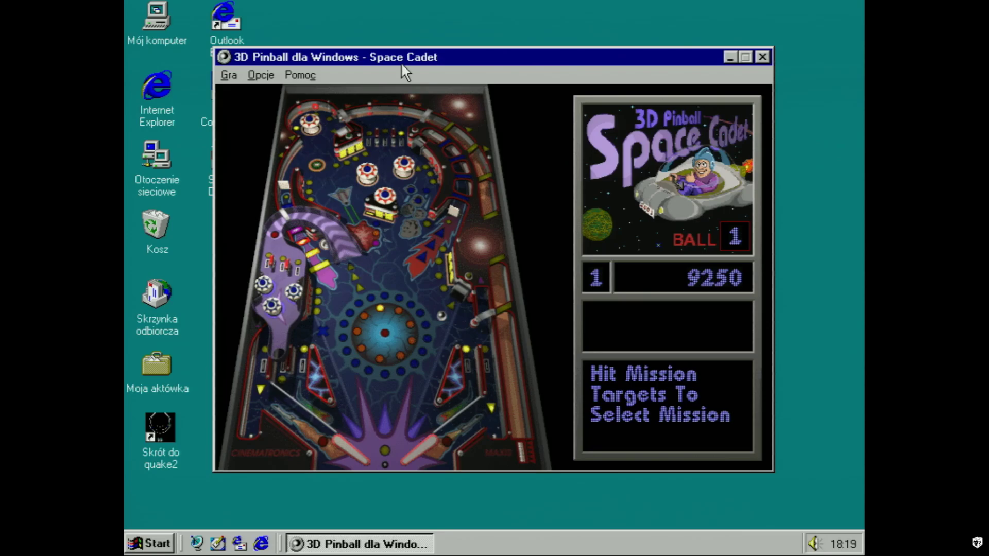
pyautogui.press('z')
pyautogui.press('/')
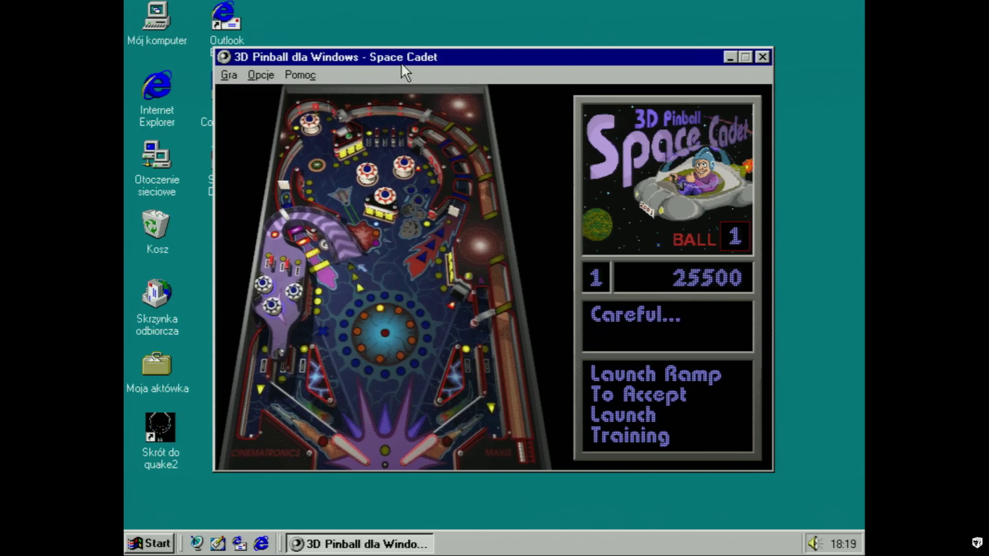
pyautogui.press('z')
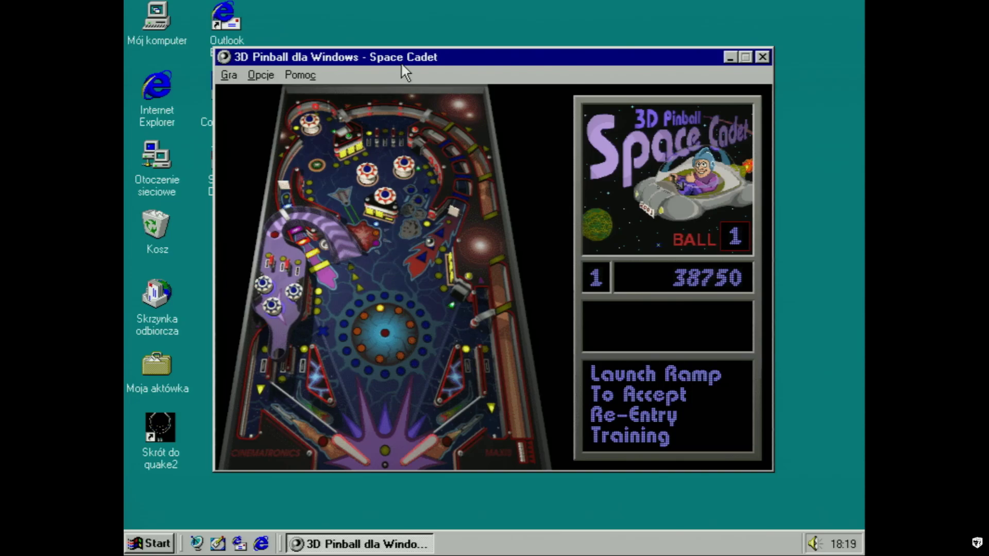
pyautogui.press('z')
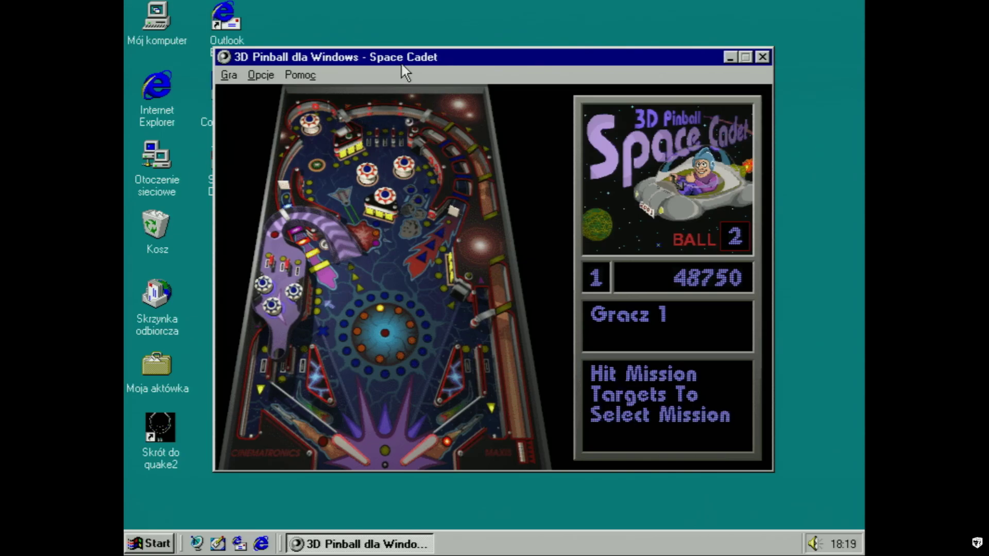
# Step: Keep the second ball in play with the left and right flippers until it is lost
pyautogui.press('z')
pyautogui.press('/')
pyautogui.press('z')
pyautogui.press('z')
pyautogui.press('/')
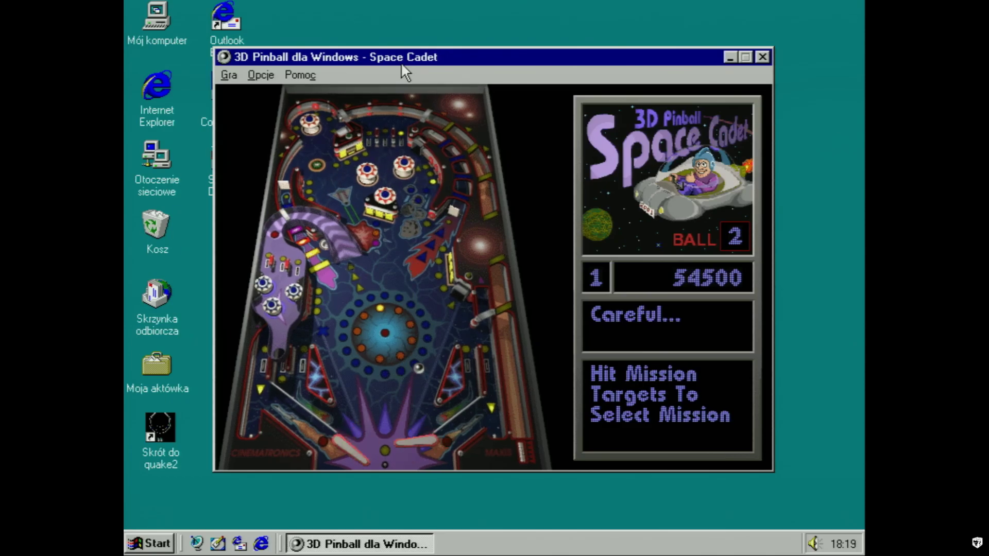
pyautogui.press('z')
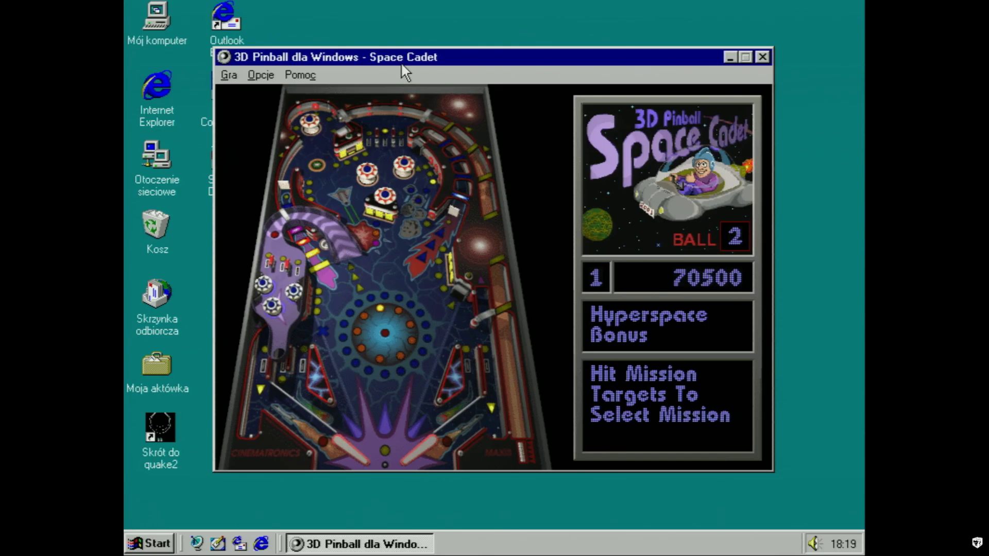
pyautogui.press('z')
pyautogui.press('/')
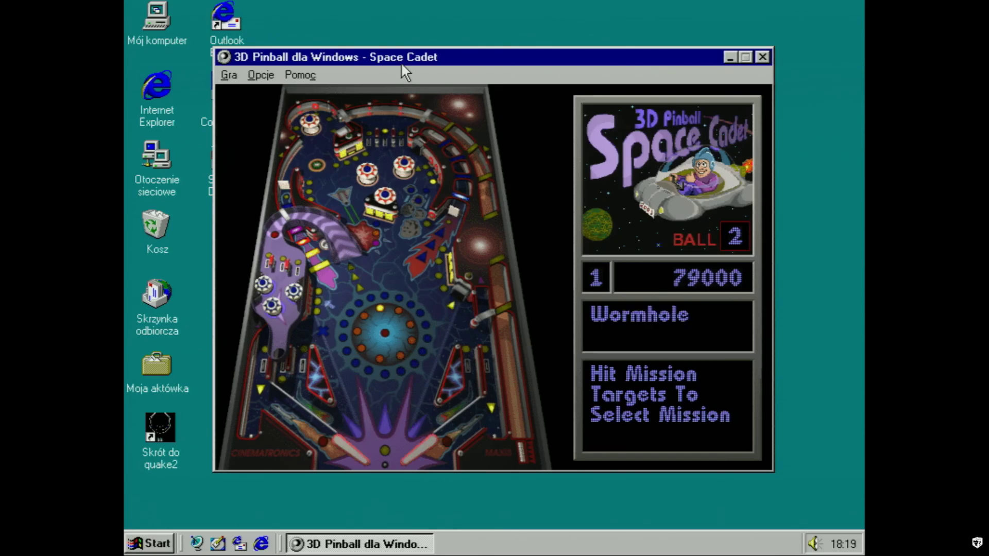
pyautogui.press('z')
pyautogui.press('/')
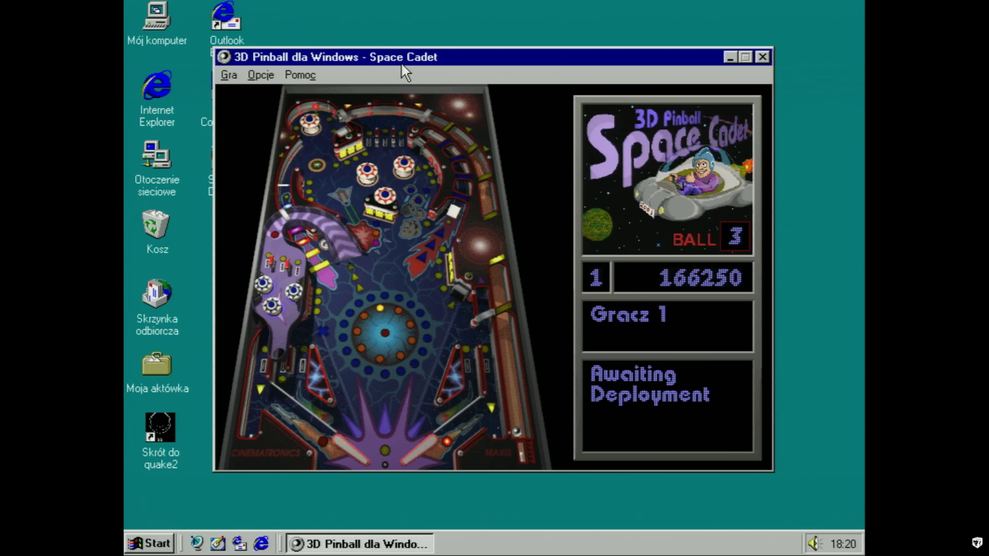
# Step: Launch the third ball and keep it in play with the flippers
pyautogui.press('space')
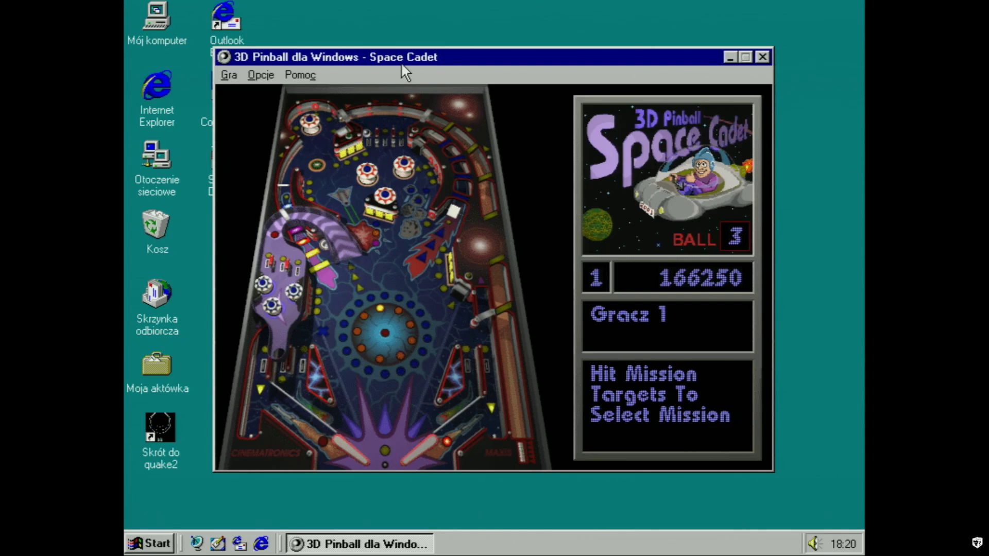
pyautogui.press('z')
pyautogui.press('/')
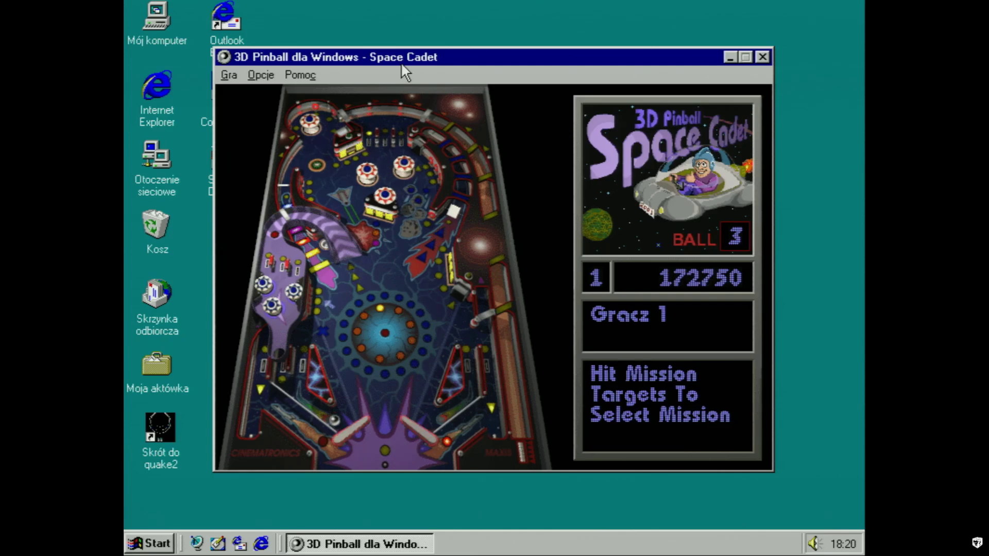
pyautogui.press('/')
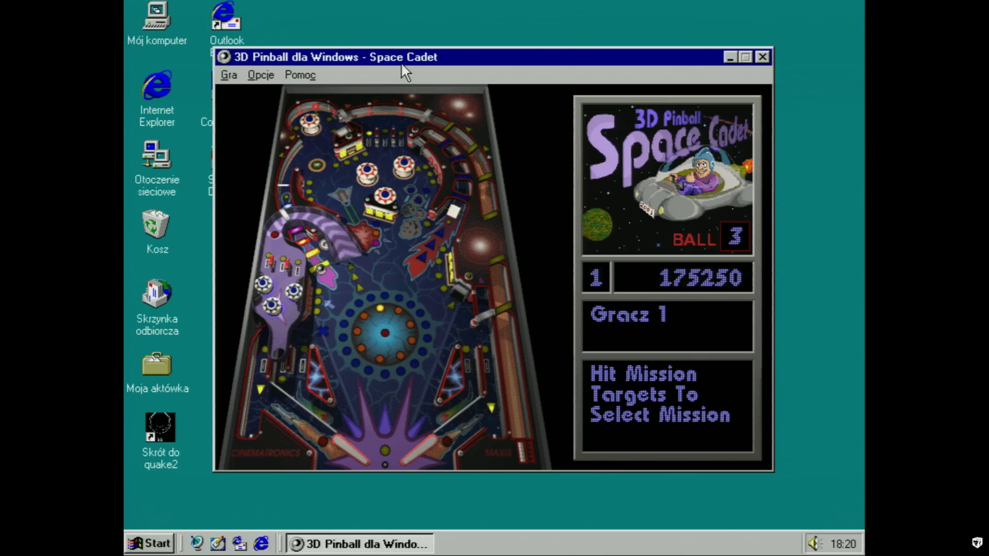
pyautogui.press('z')
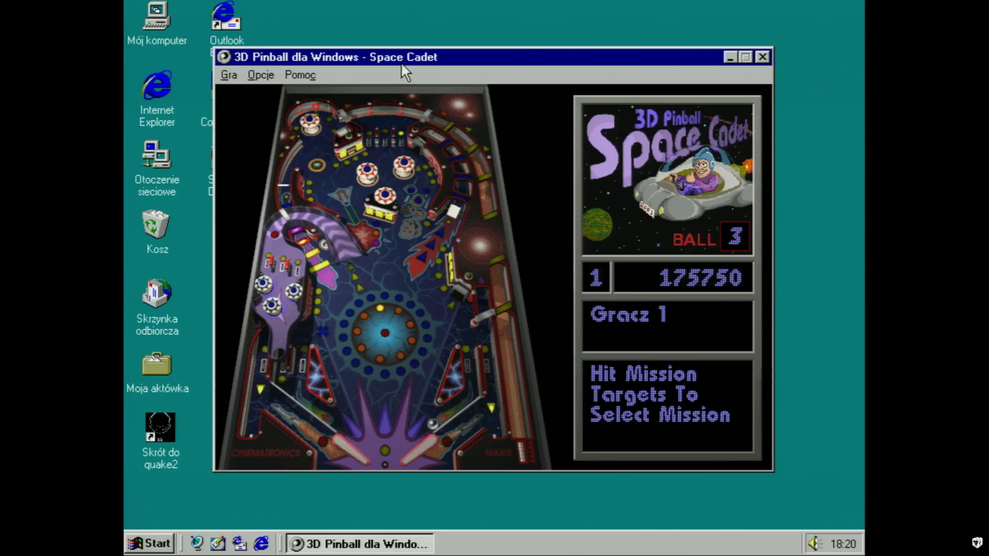
pyautogui.press('/')
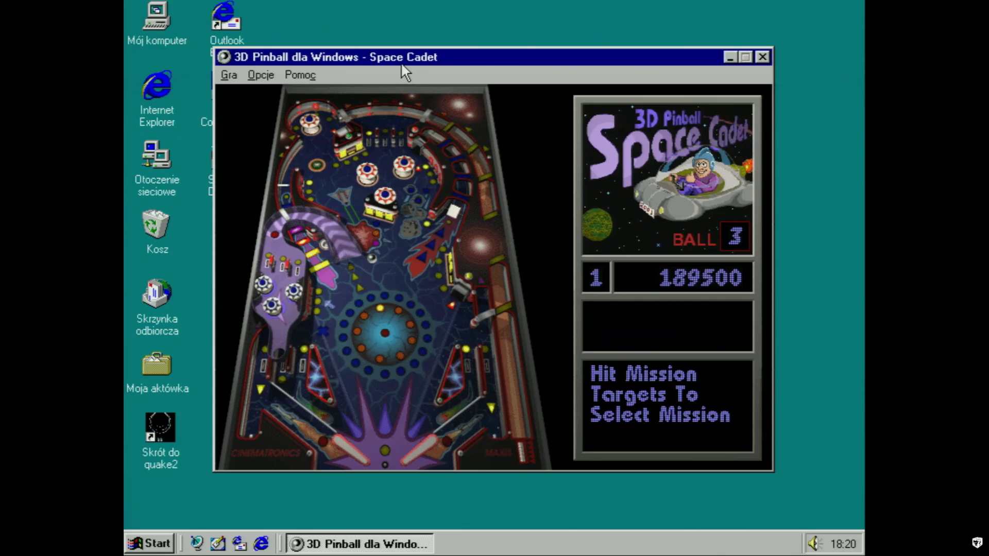
pyautogui.press('/')
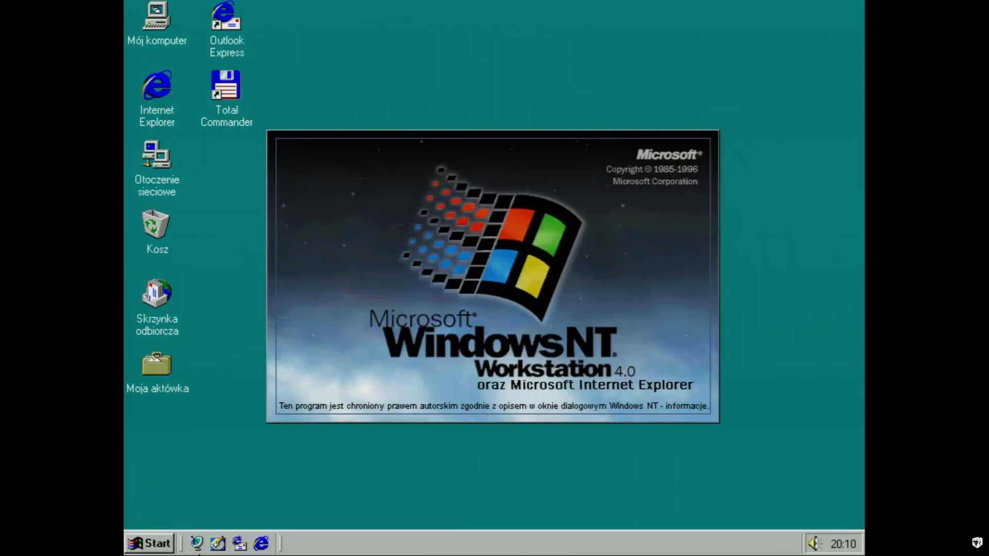
# Step: Shut down Windows NT with the Zamknąć option and confirm
pyautogui.click(149, 543)
pyautogui.moveTo(201, 346)
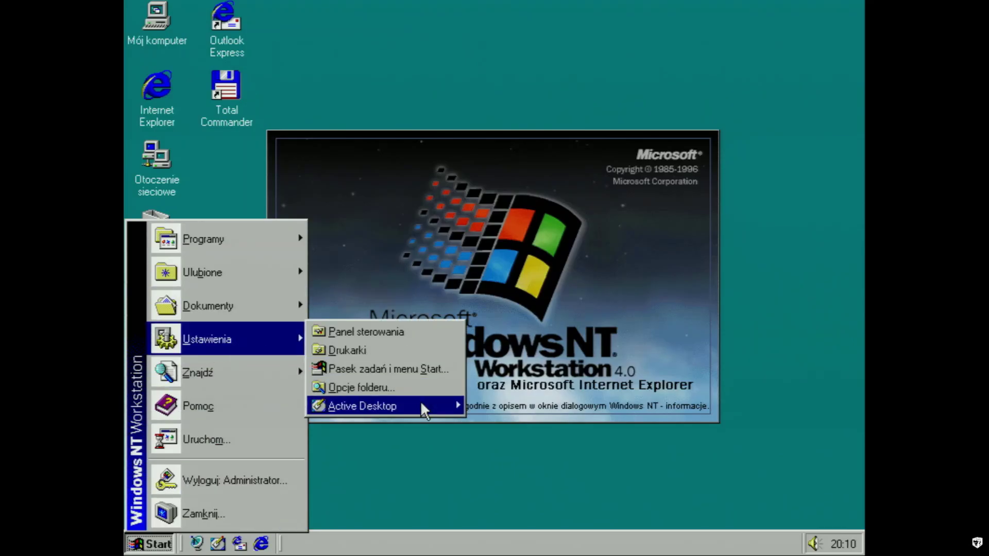
pyautogui.moveTo(421, 404)
pyautogui.click(230, 512)
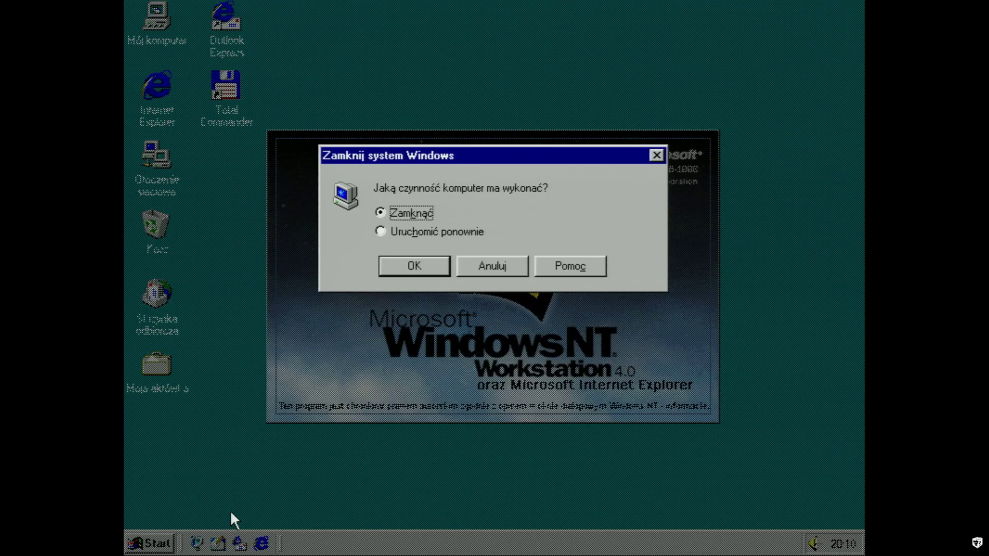
pyautogui.click(414, 266)
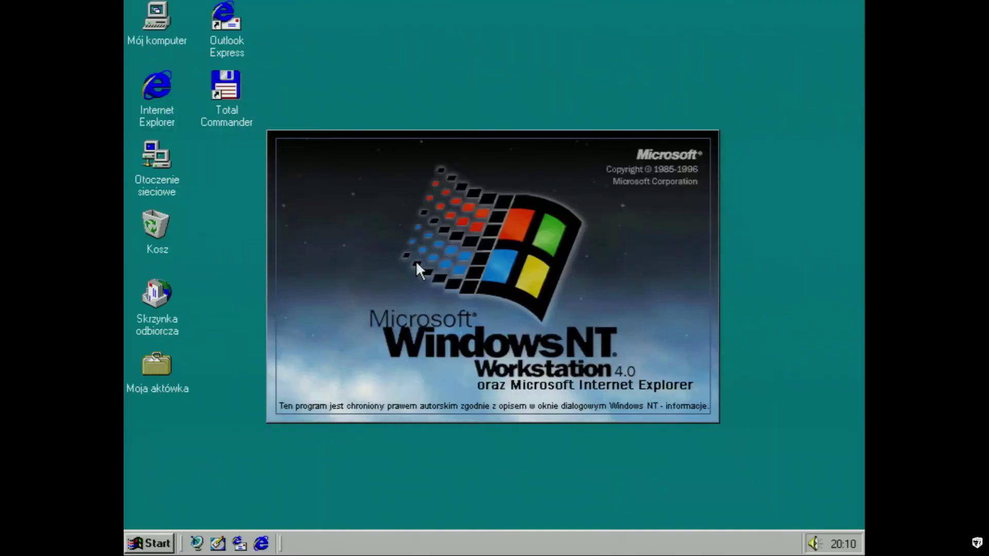